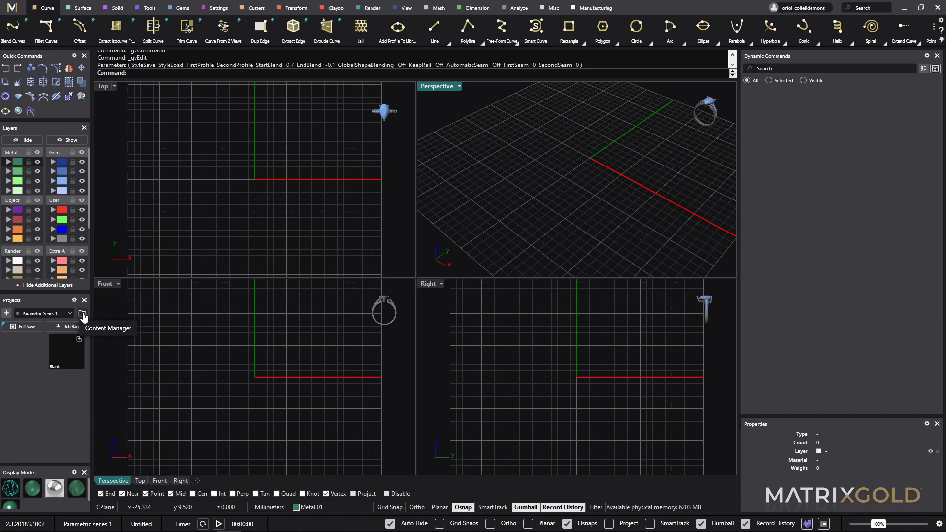
- Pick band 10, the 4mm x 2mm angled-profile band, from Rings > Bands in the collections library
click(83, 315)
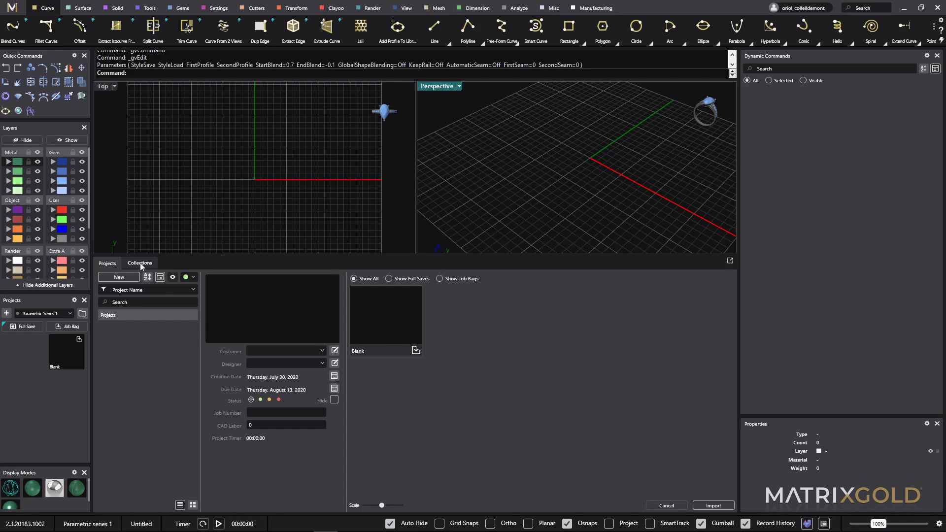
click(140, 263)
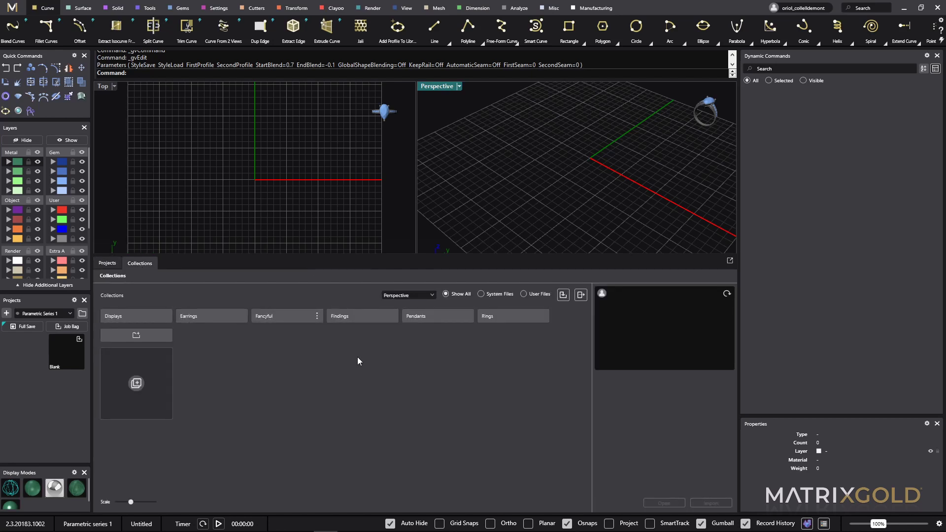
click(494, 321)
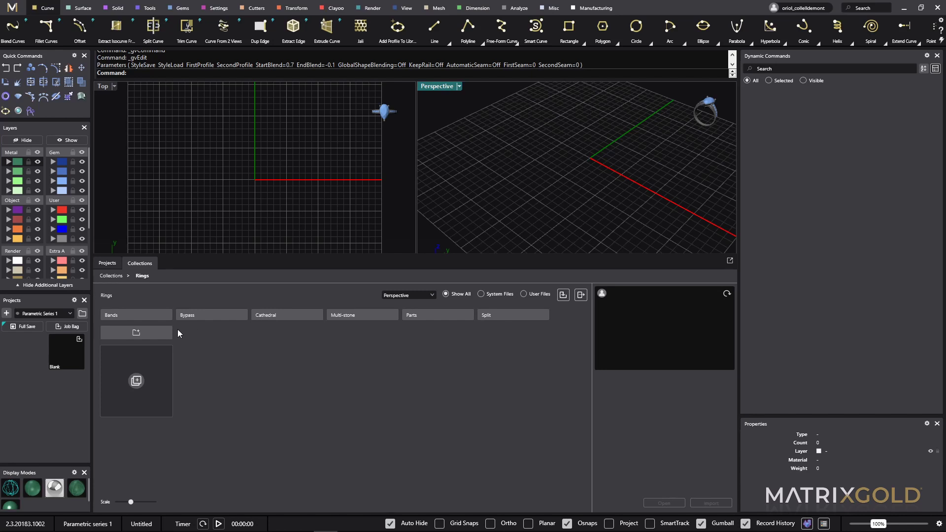
click(146, 316)
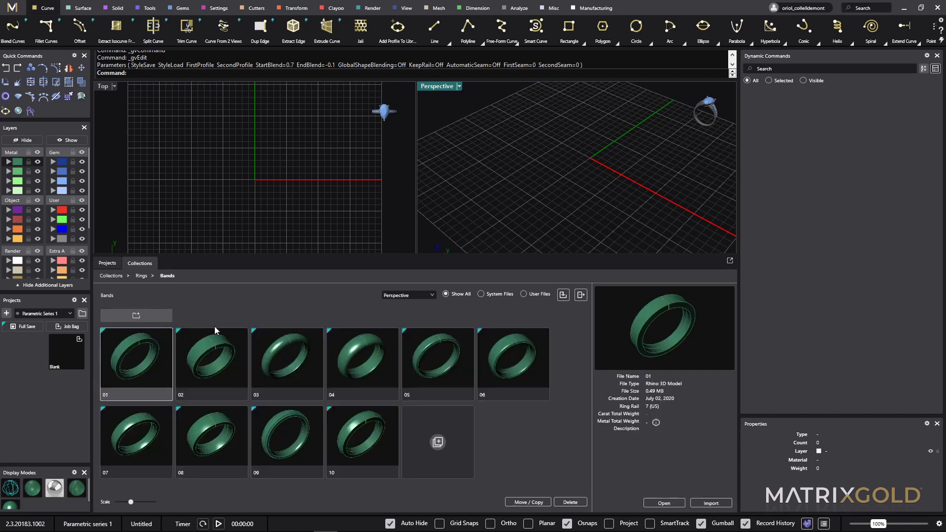
click(356, 431)
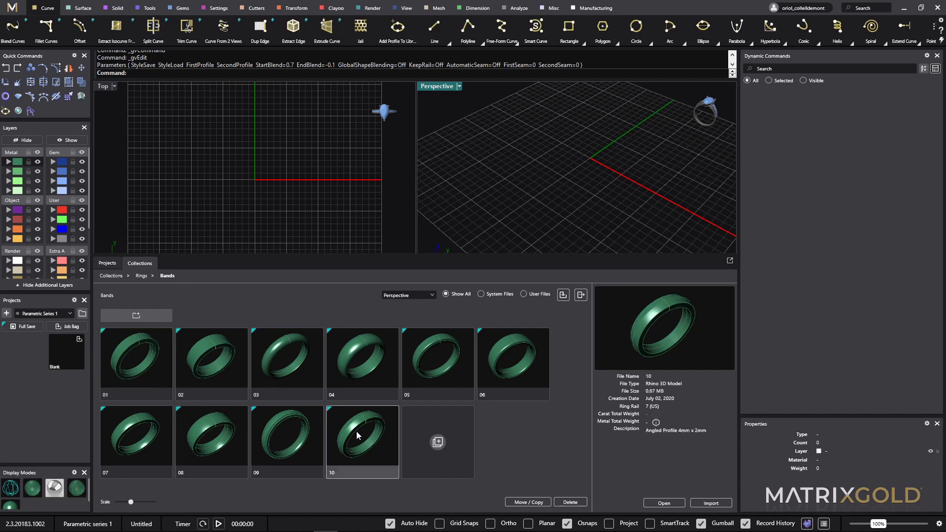
- Load band 10 (10.3dm) without saving the untitled scene, then orbit to inspect it
click(668, 504)
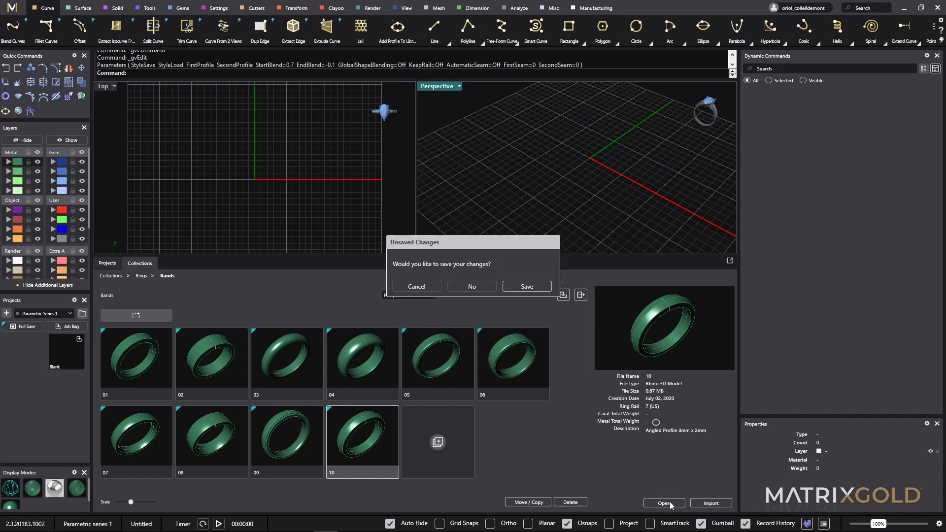
click(485, 287)
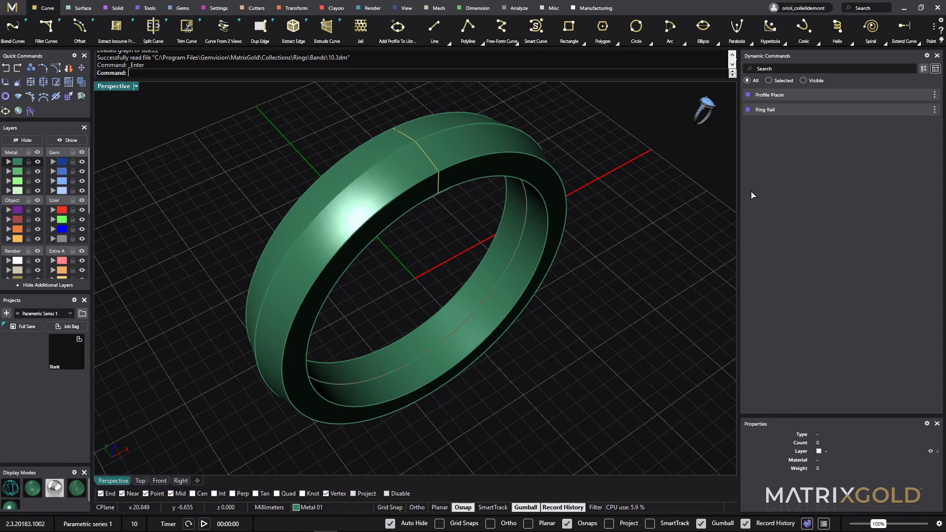
mouse_move(808, 94)
right_drag(612, 390, 535, 349)
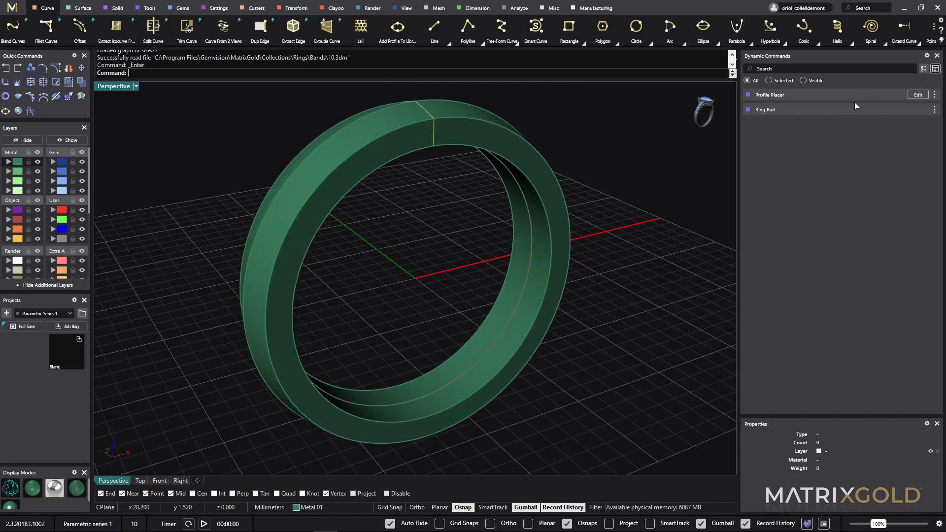
right_drag(619, 300, 724, 353)
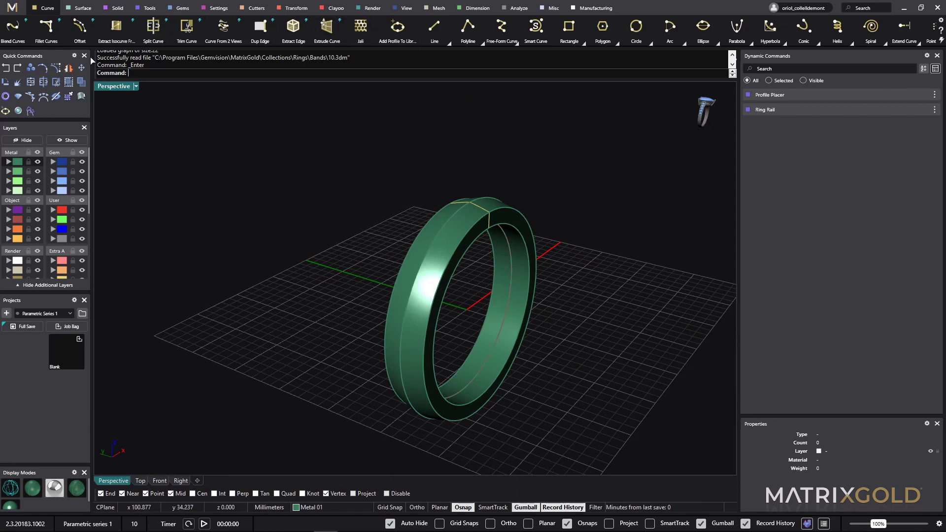
- Browse to Rings > Parts > Settings > Halo in the collections and select princess halo head 02
click(83, 314)
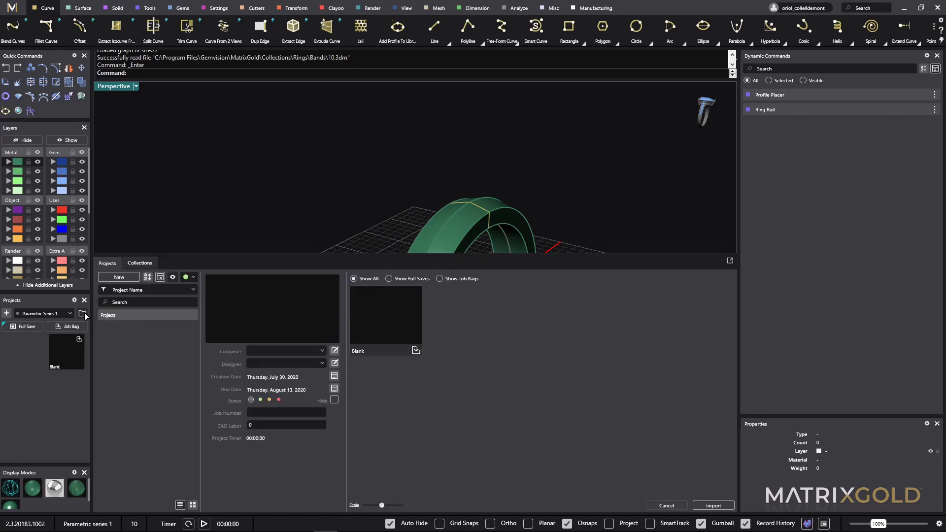
click(139, 265)
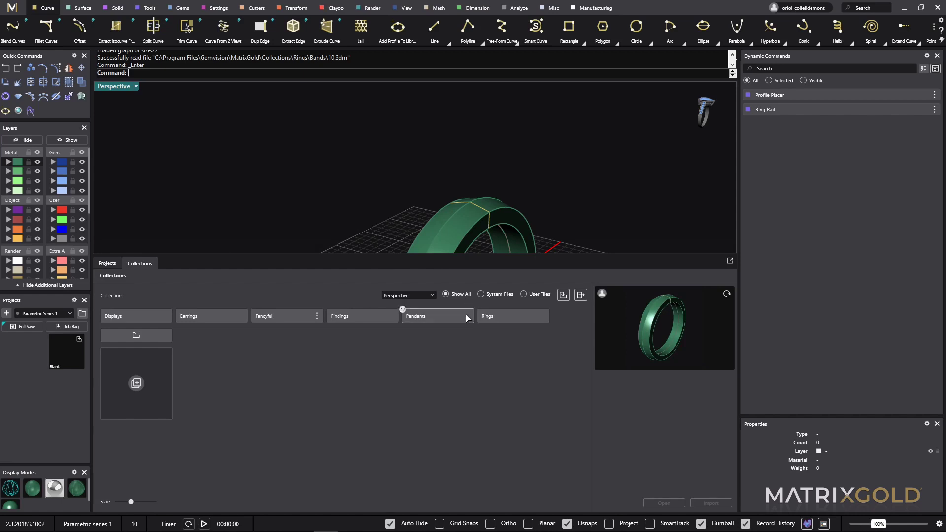
click(503, 317)
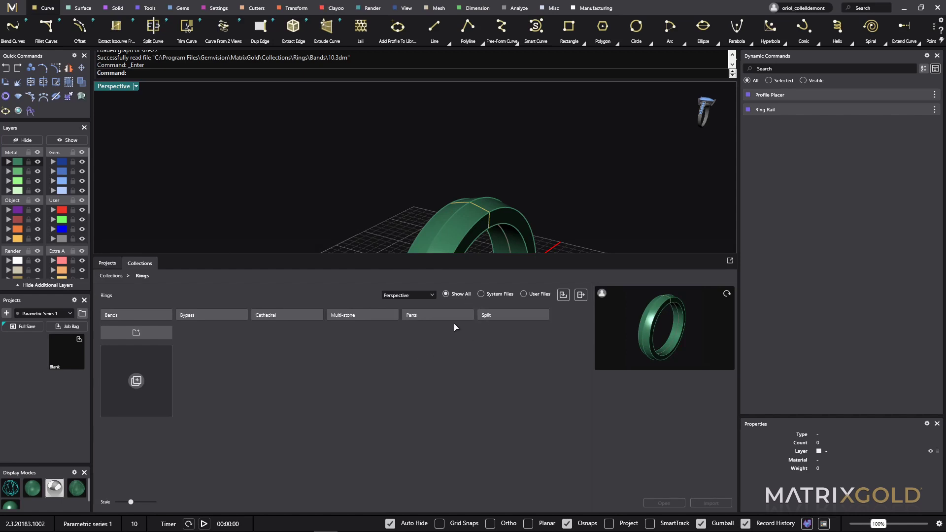
click(439, 315)
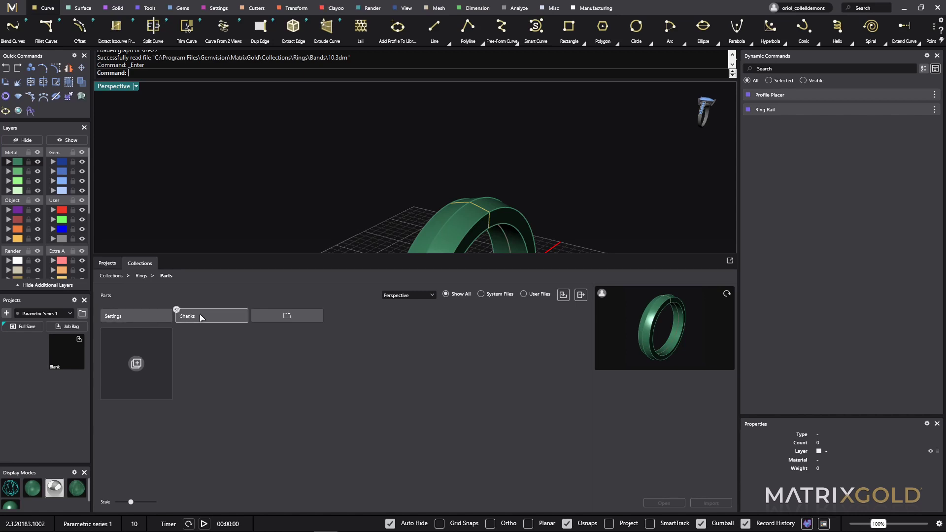
click(146, 319)
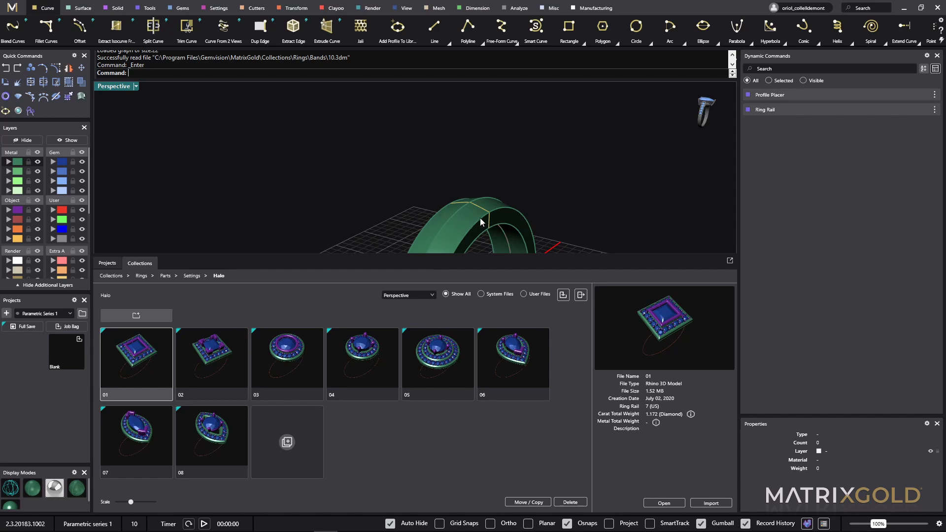
click(221, 354)
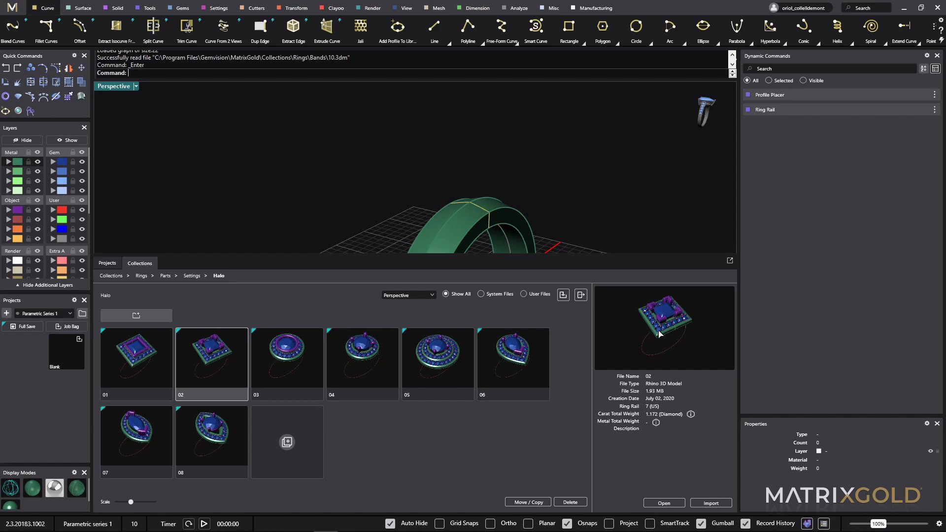
- Import halo head 02 onto the band, deselect it, and cancel the Ring Rail selection
click(714, 504)
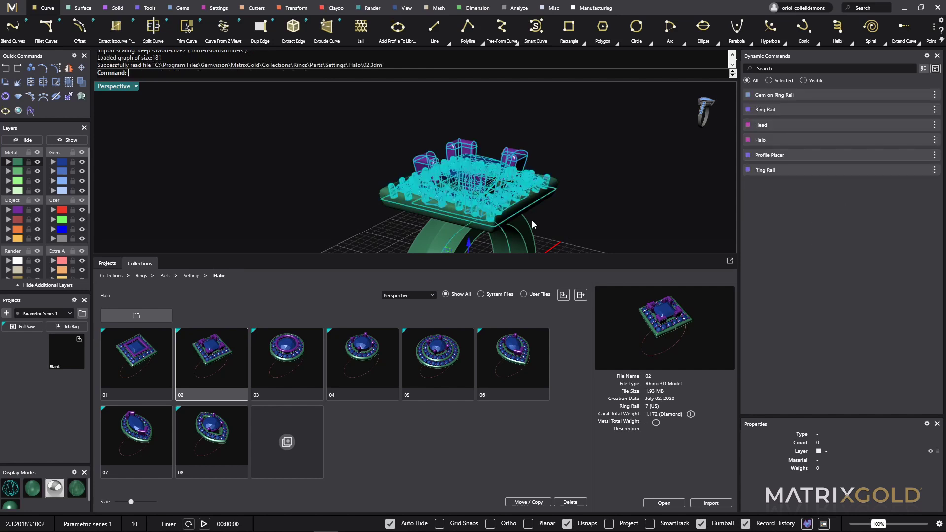
click(579, 210)
right_drag(598, 256, 496, 241)
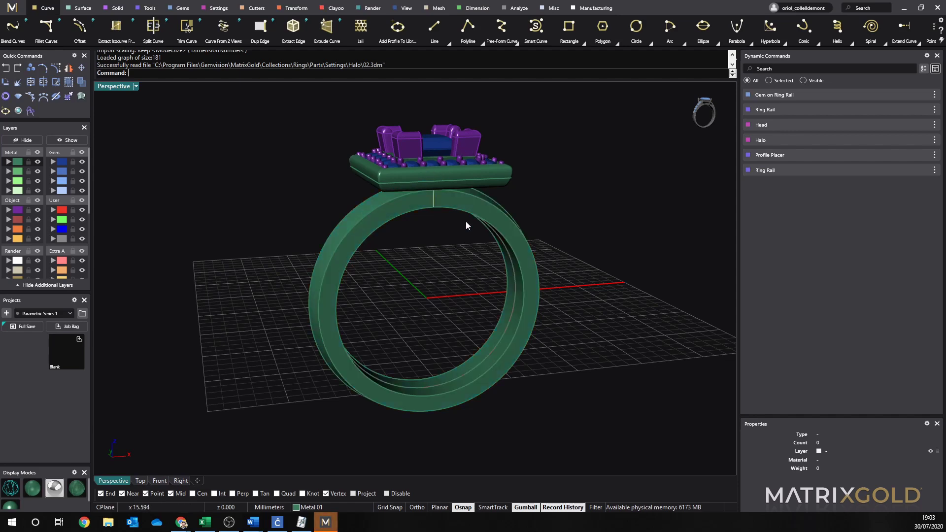
right_drag(542, 251, 490, 218)
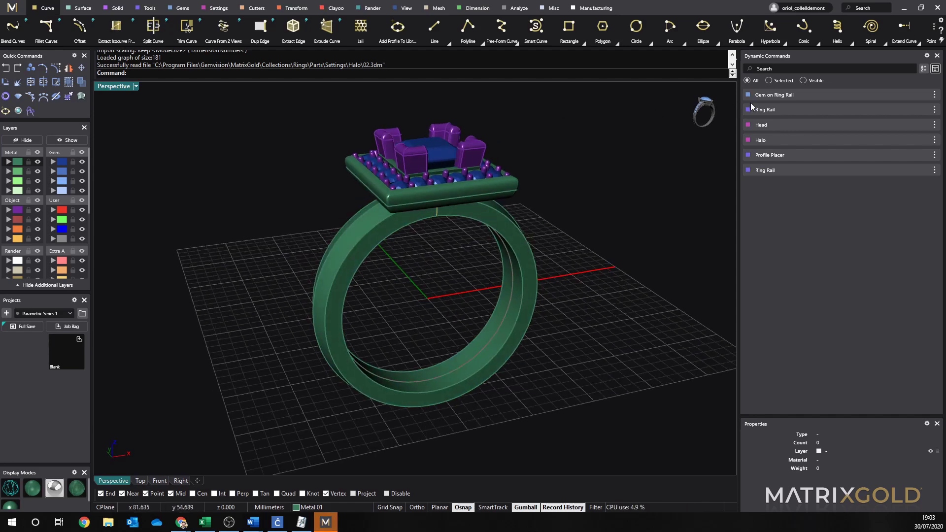
mouse_move(795, 101)
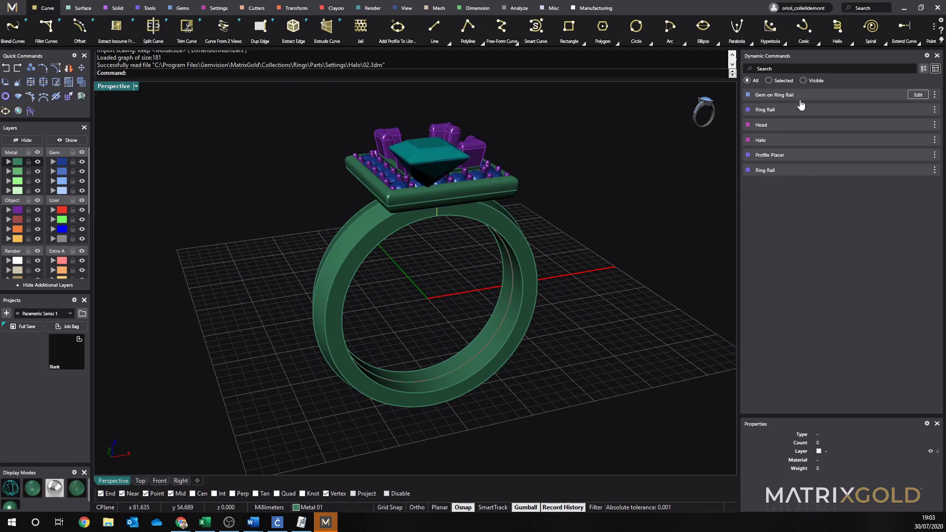
click(511, 275)
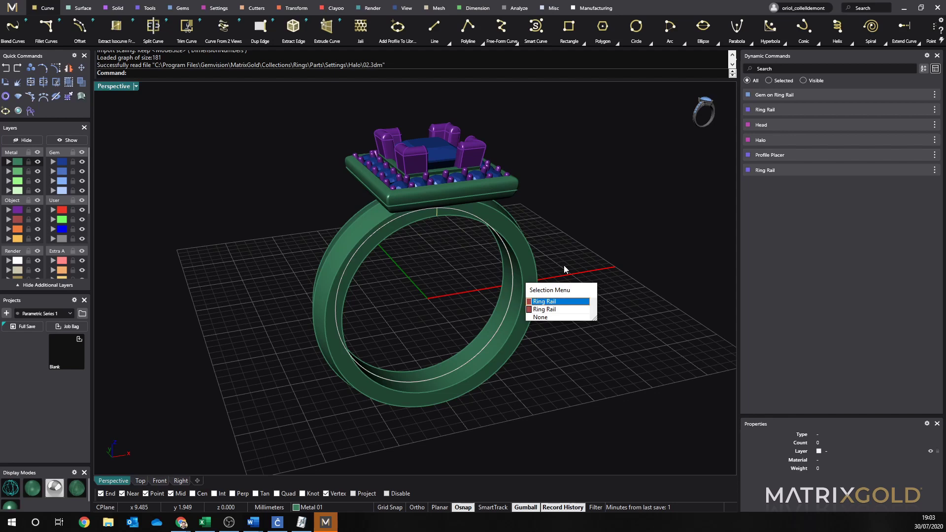
key(Escape)
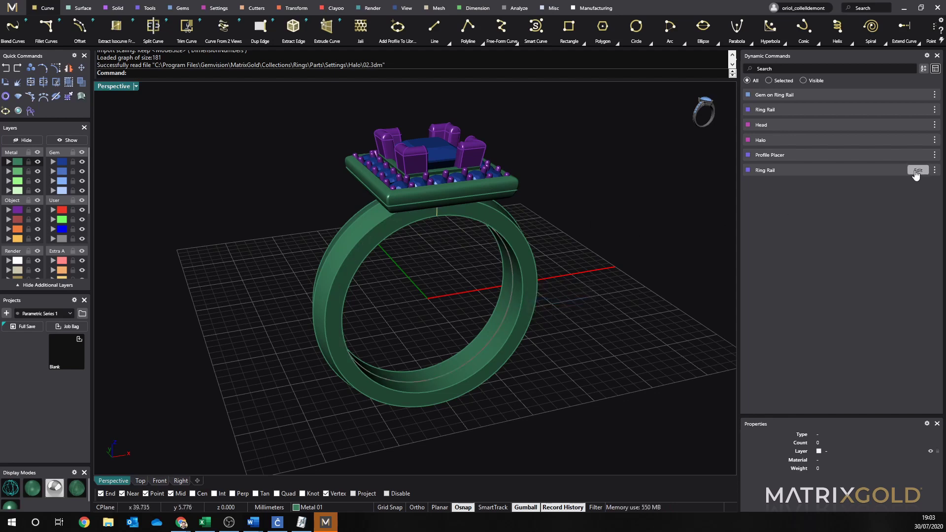
- Change the Ring Rail's finger size to US 10 (19.8 mm)
click(917, 171)
click(930, 185)
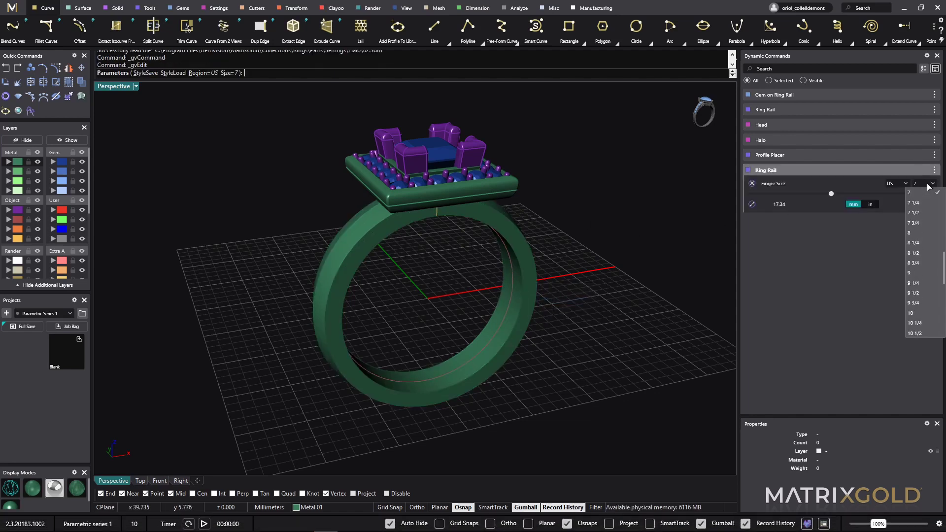
click(913, 313)
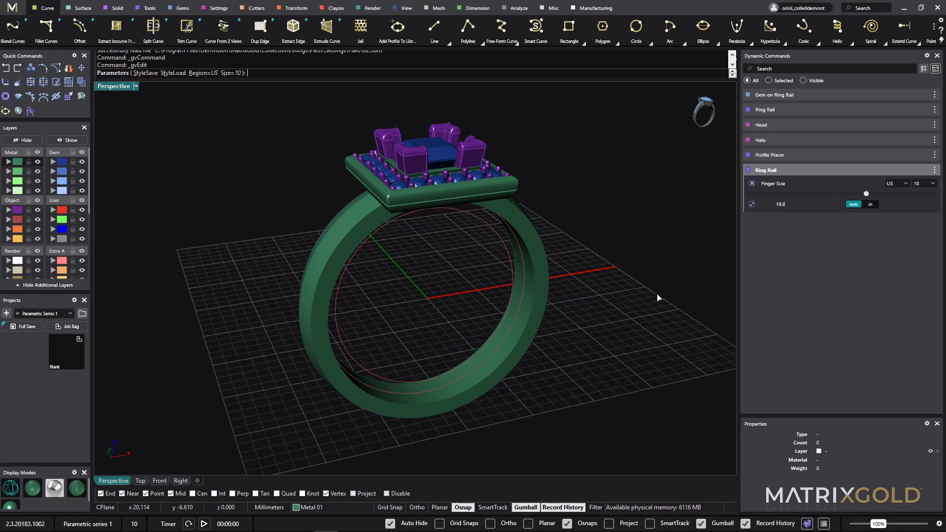
key(Return)
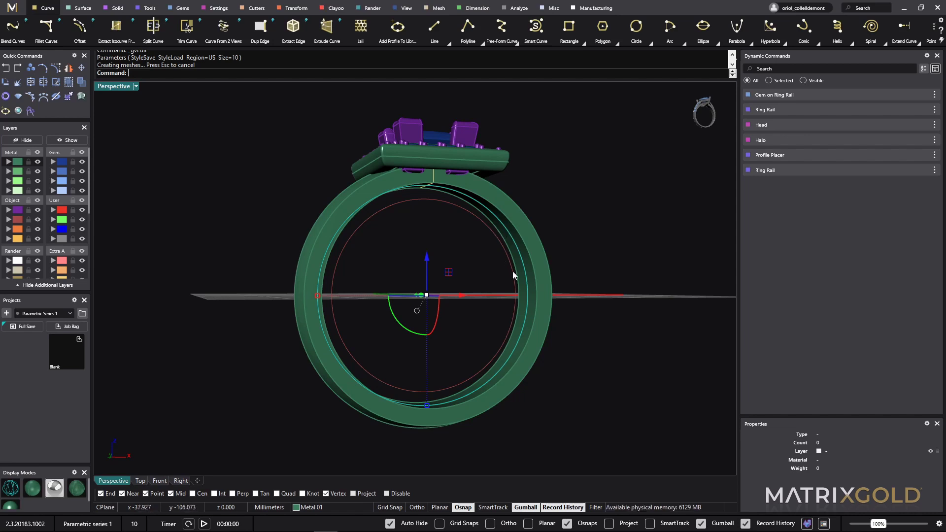
right_drag(617, 247, 564, 243)
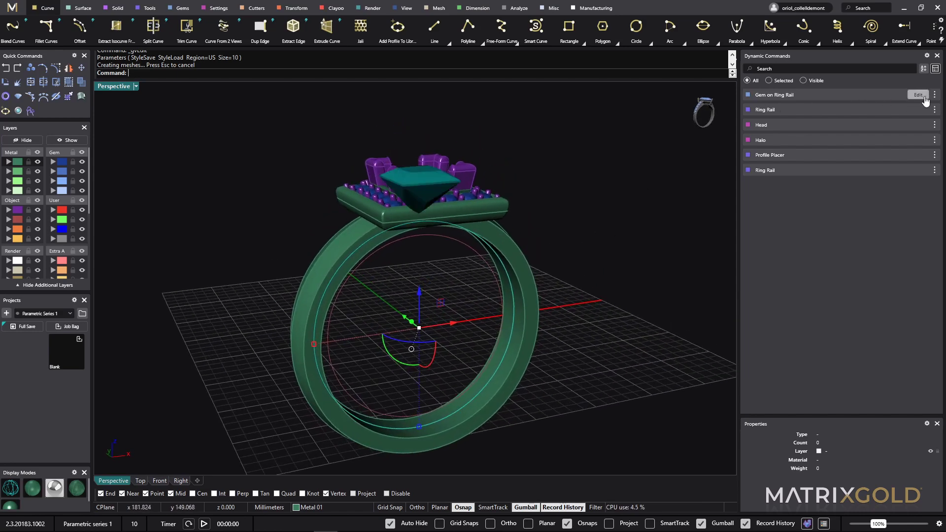
- Pick the band's ring rail curve as the Gem on Ring Rail's new rail and finish the edit
click(919, 95)
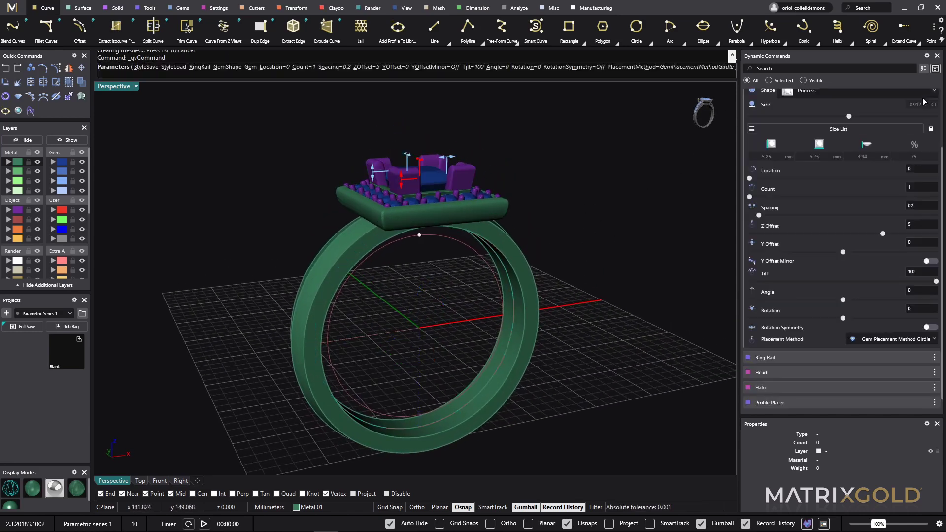
scroll(863, 207, up, 2)
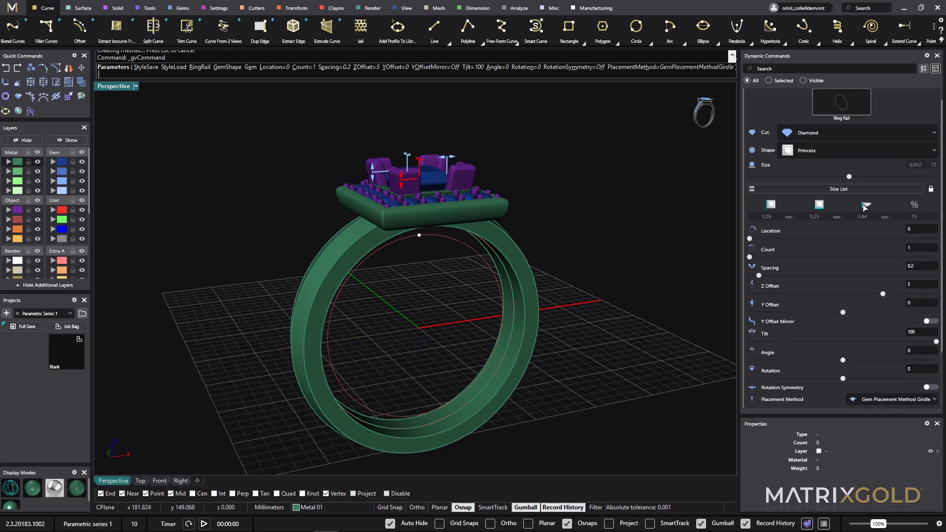
click(856, 116)
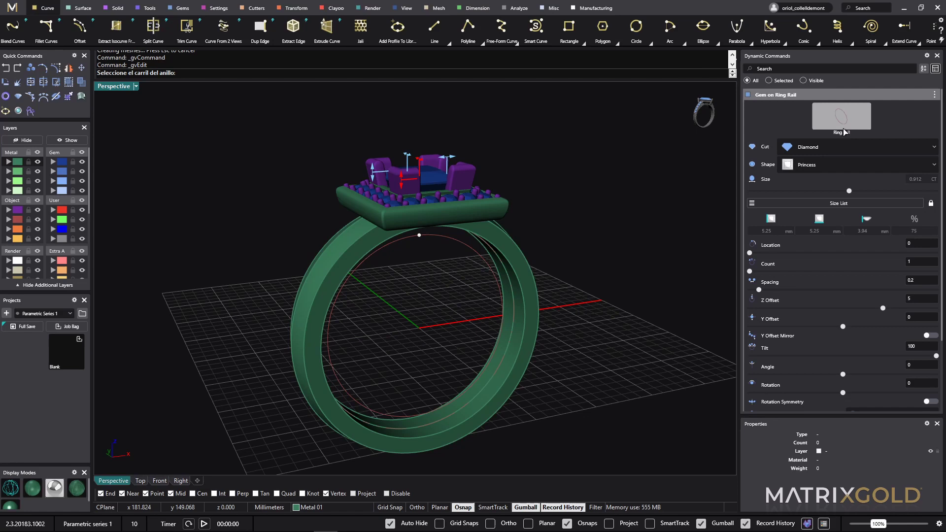
right_drag(525, 304, 500, 273)
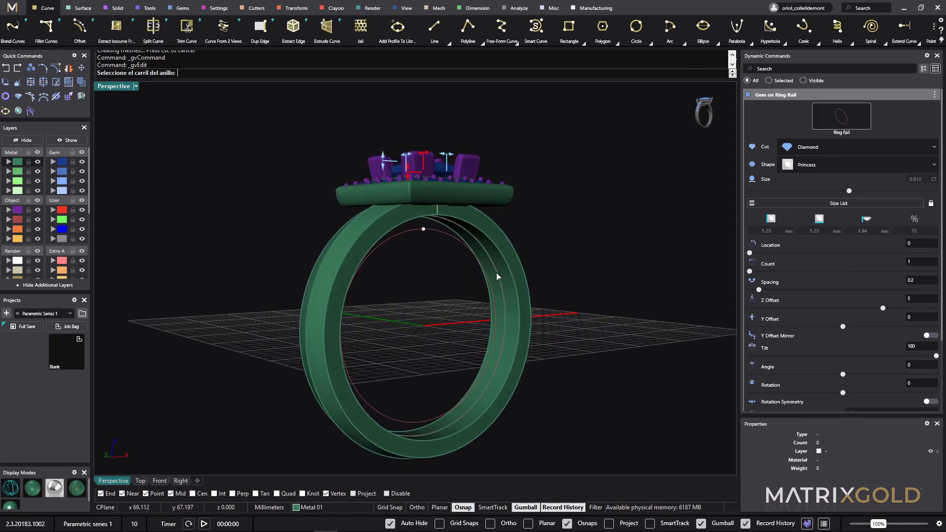
click(496, 274)
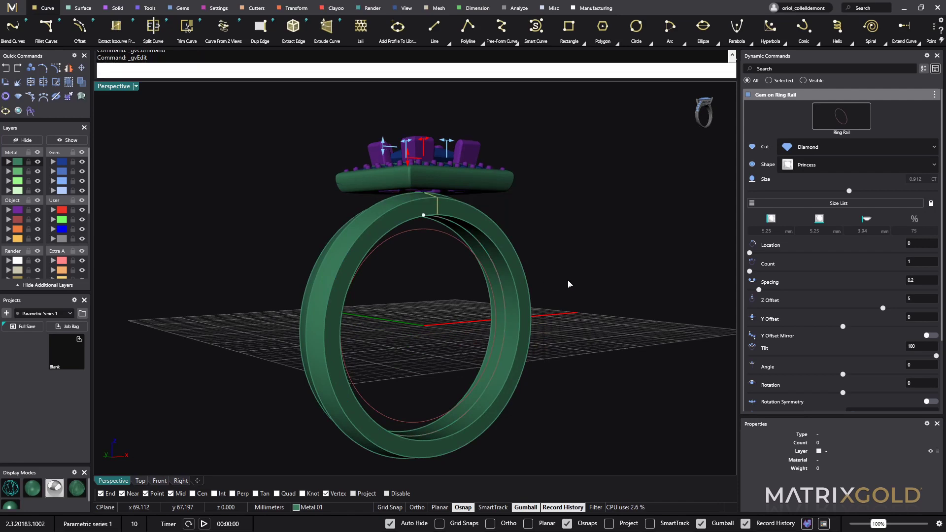
mouse_move(591, 264)
right_down()
mouse_move(564, 276)
mouse_move(576, 257)
right_up()
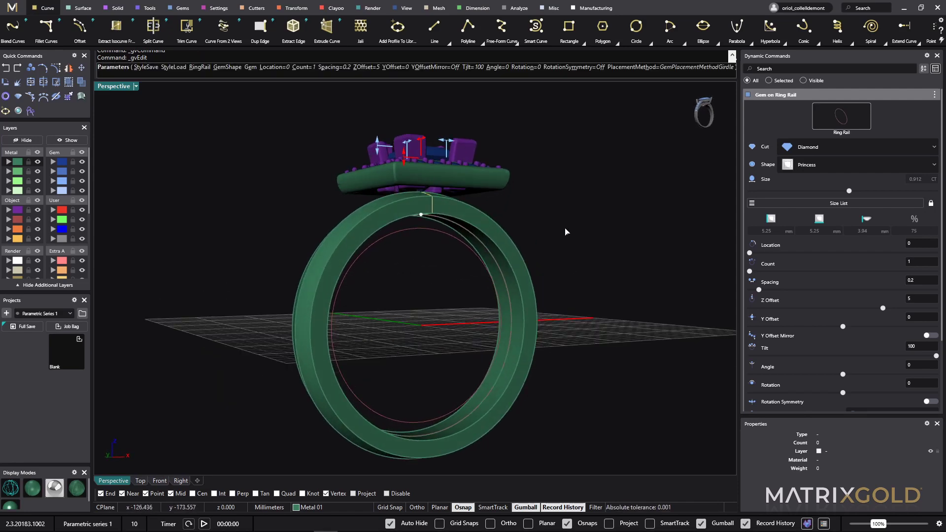
right_click(578, 231)
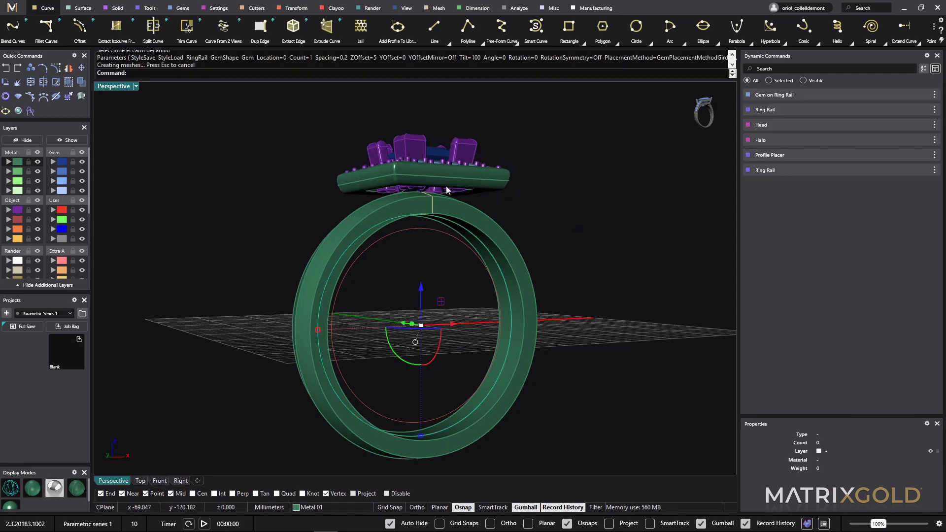
right_drag(496, 194, 471, 193)
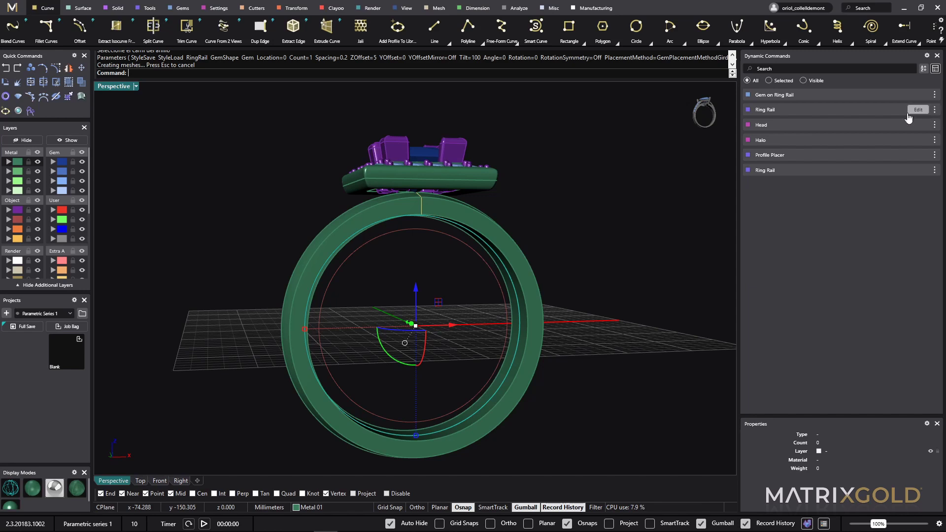
- Delete the duplicate first Ring Rail from the dynamic commands list
click(935, 110)
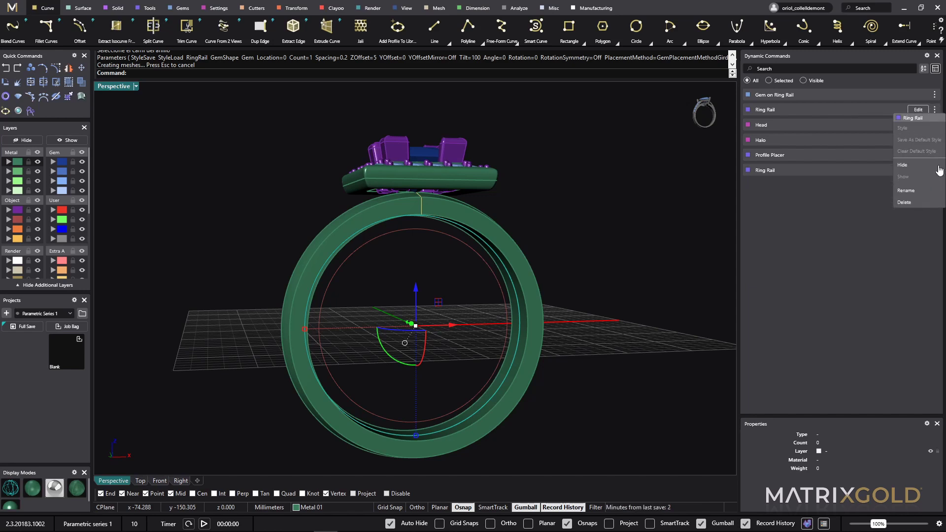
click(905, 203)
right_drag(488, 296, 475, 313)
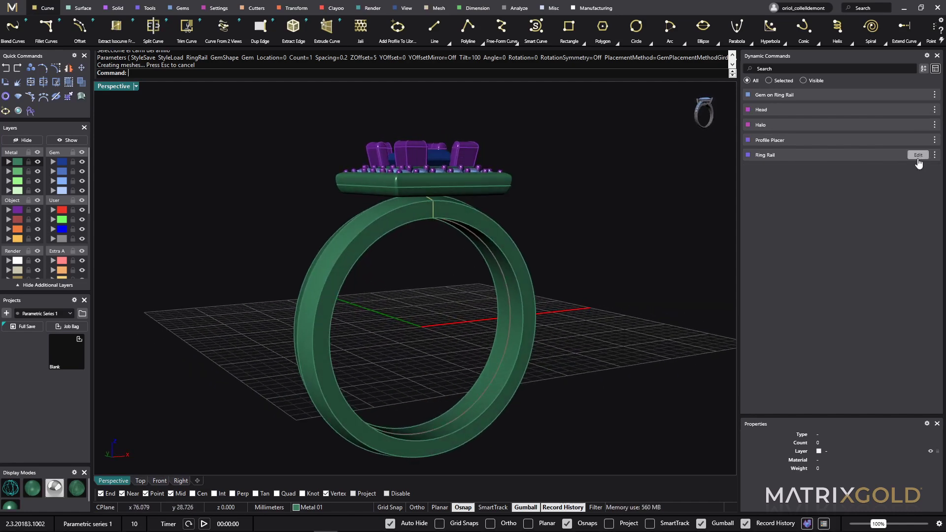
- Set the remaining Ring Rail's finger size to US 7 (17.34 mm)
click(919, 155)
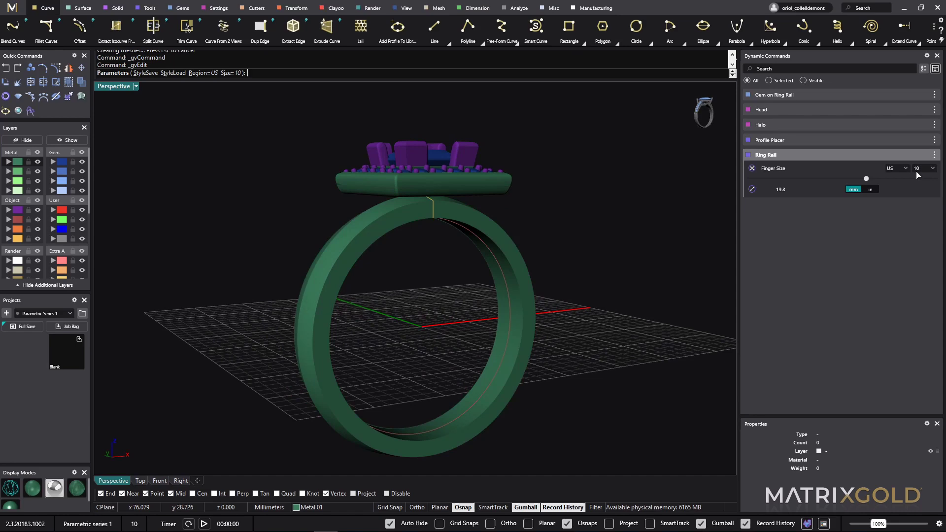
click(922, 168)
scroll(917, 226, up, 4)
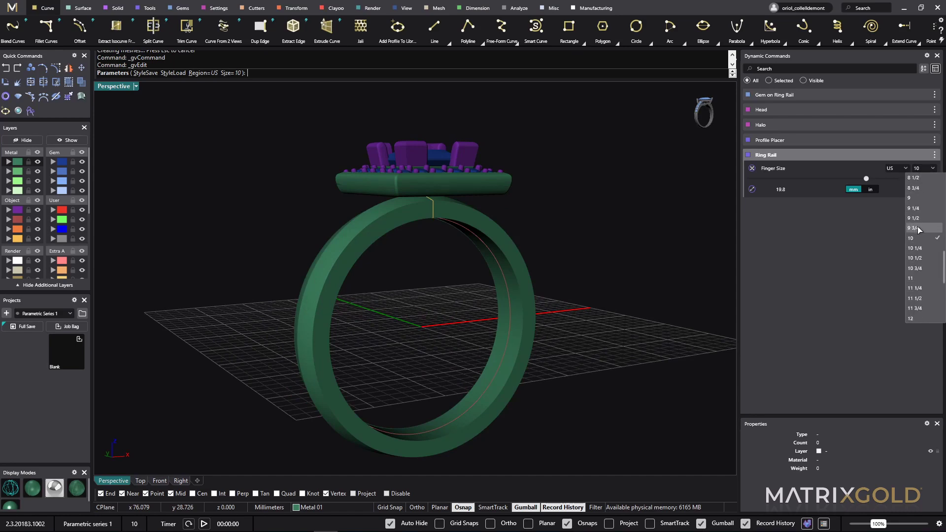
click(914, 178)
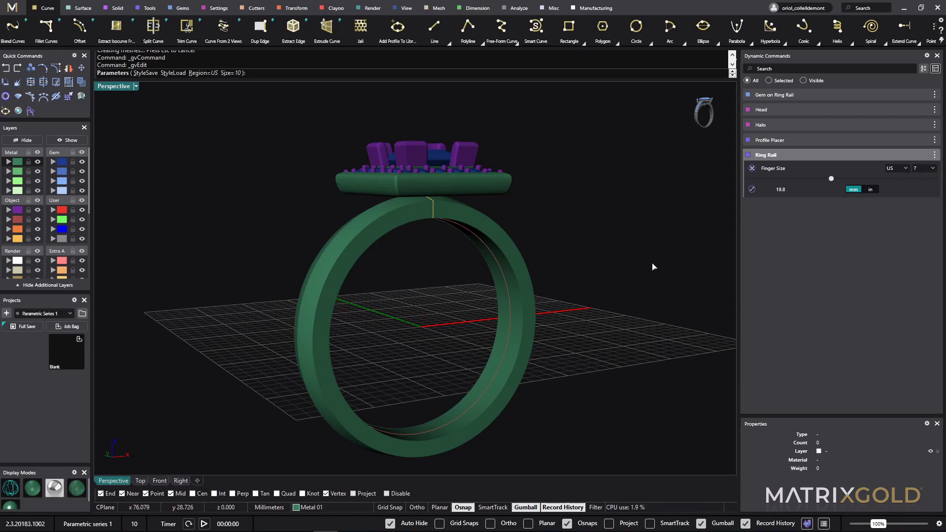
right_drag(640, 266, 513, 282)
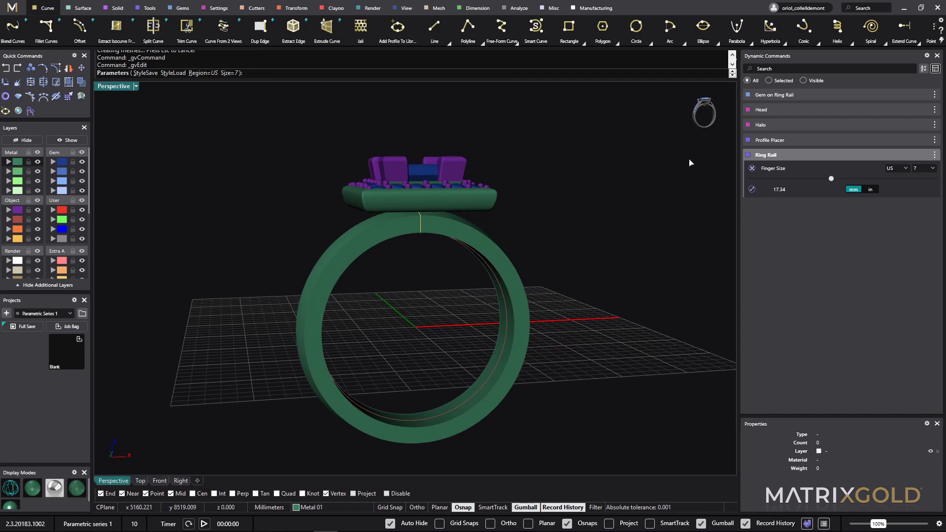
mouse_move(894, 114)
click(753, 168)
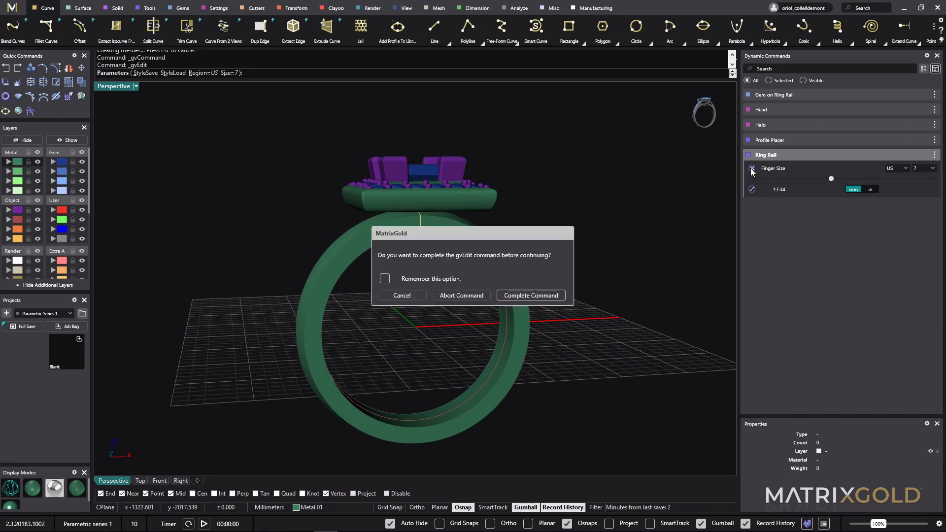
- Complete the pending command, then set head prong height above girdle to 0.25 and overall height to 2.45
click(513, 294)
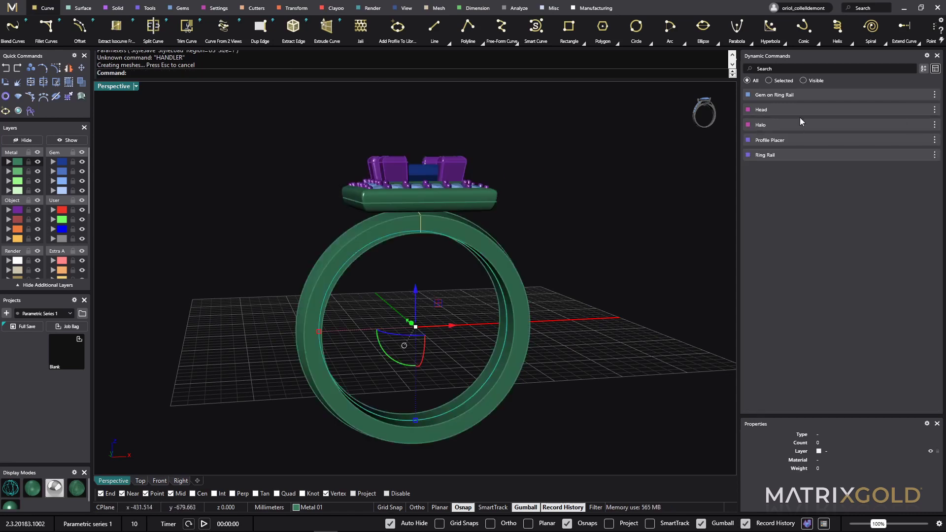
click(918, 109)
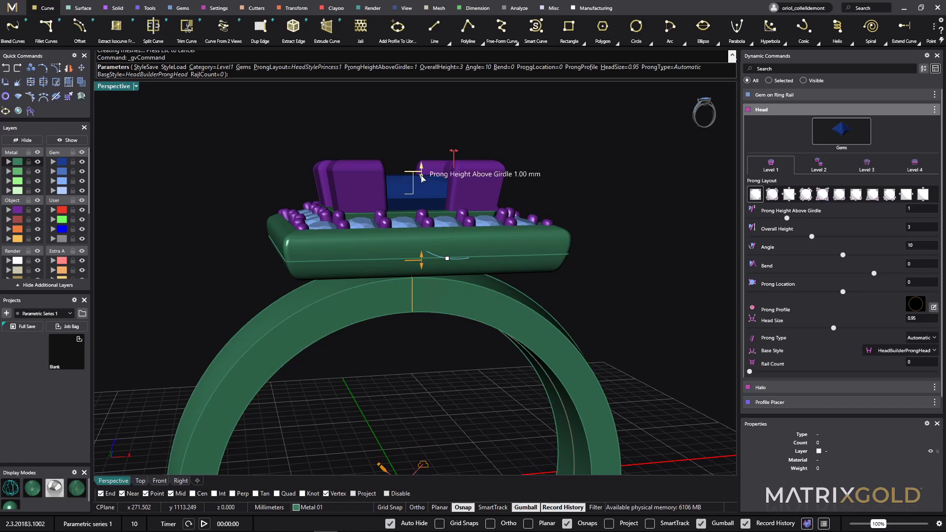
drag(421, 175, 422, 193)
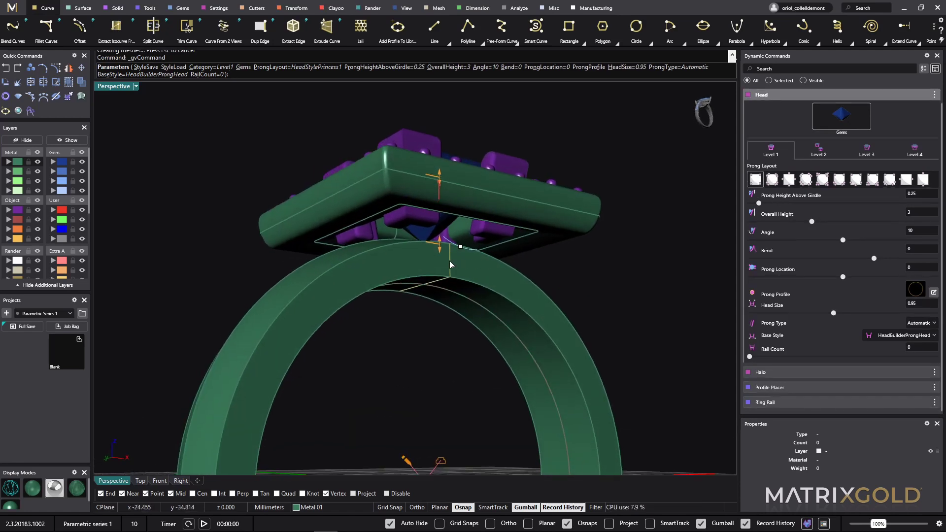
drag(438, 249, 446, 234)
right_drag(446, 235, 532, 239)
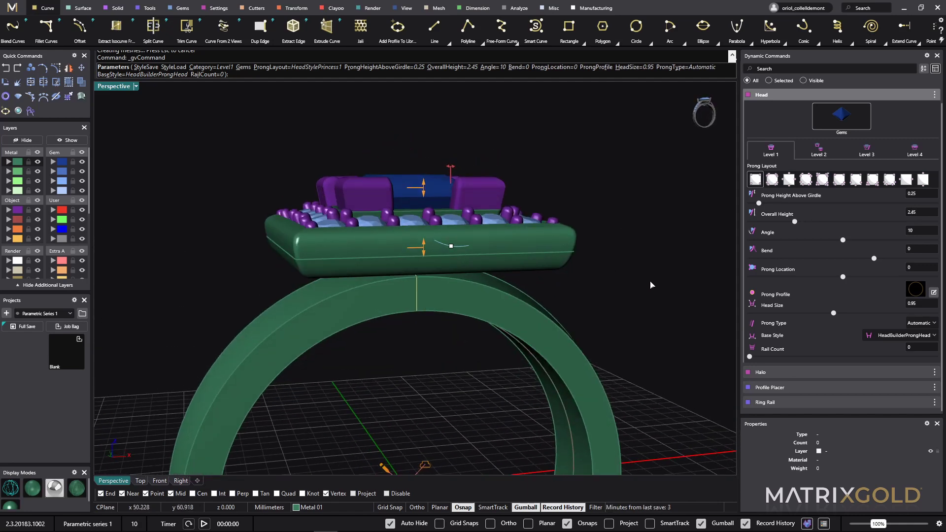
scroll(651, 285, down, 3)
key(Return)
- Pan and orbit the view to check the lowered halo head on the size 7 band
shift+right_drag(638, 341, 470, 245)
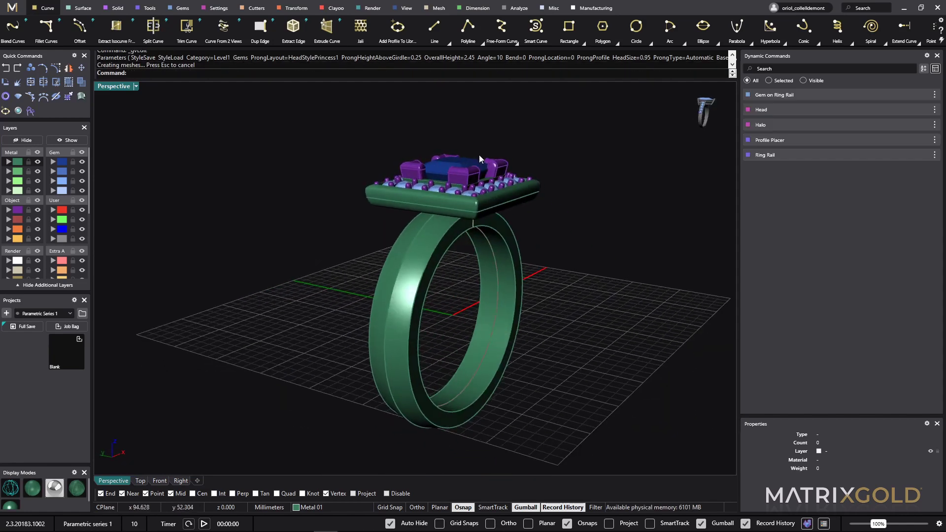
right_drag(479, 159, 585, 261)
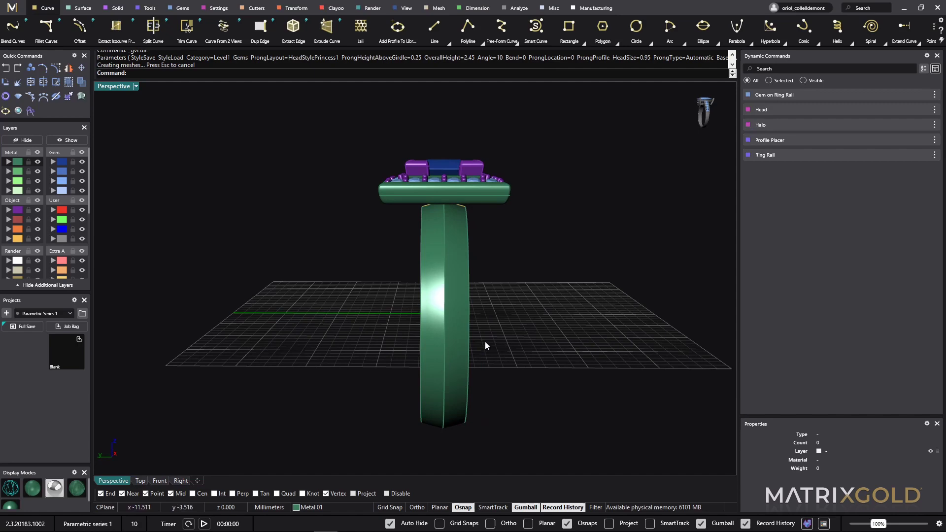
right_drag(518, 330, 492, 312)
mouse_move(850, 164)
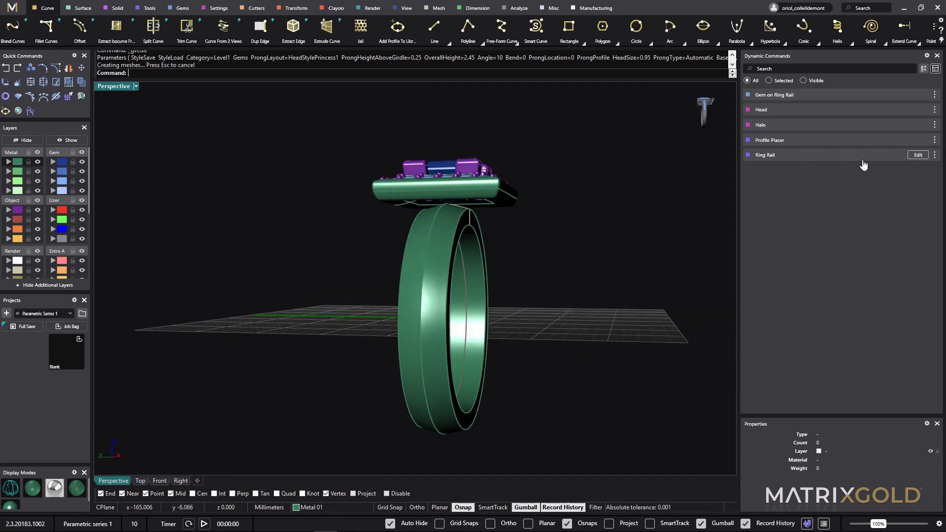
click(919, 140)
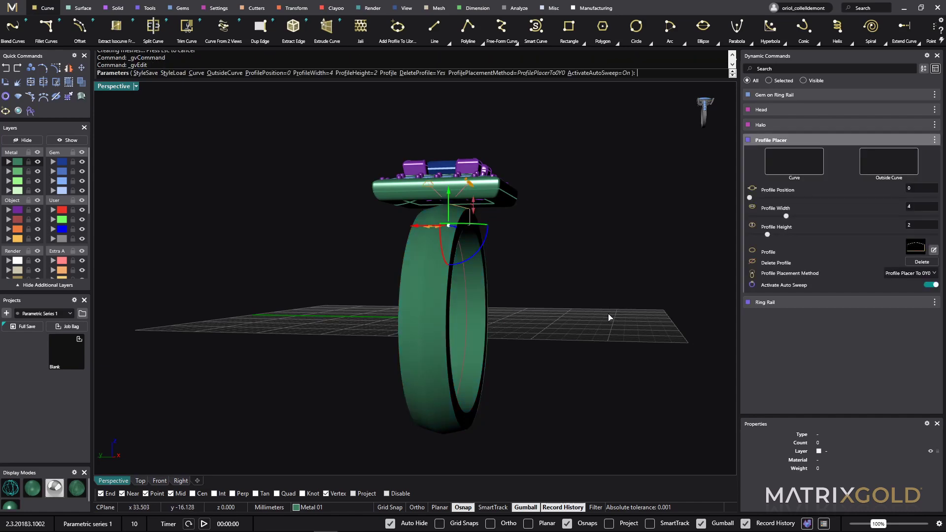
right_drag(609, 317, 528, 323)
click(448, 415)
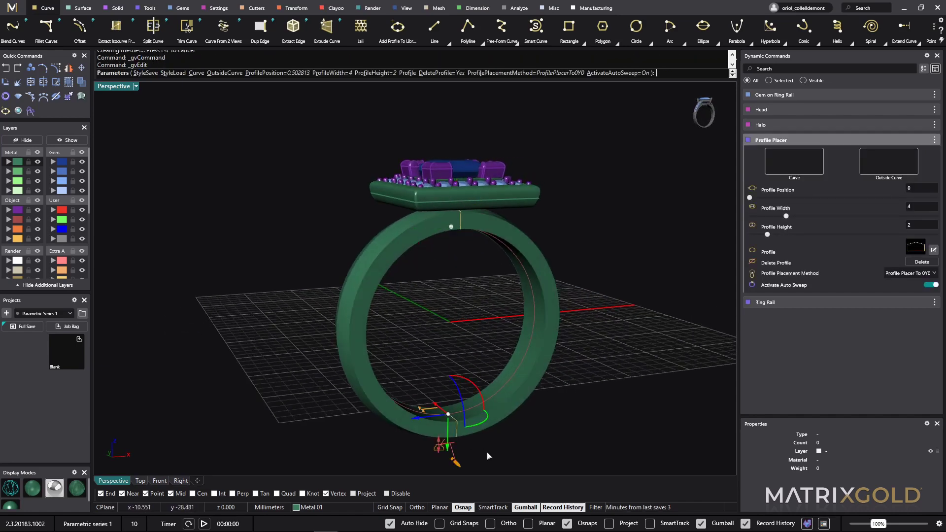
right_drag(449, 416, 517, 433)
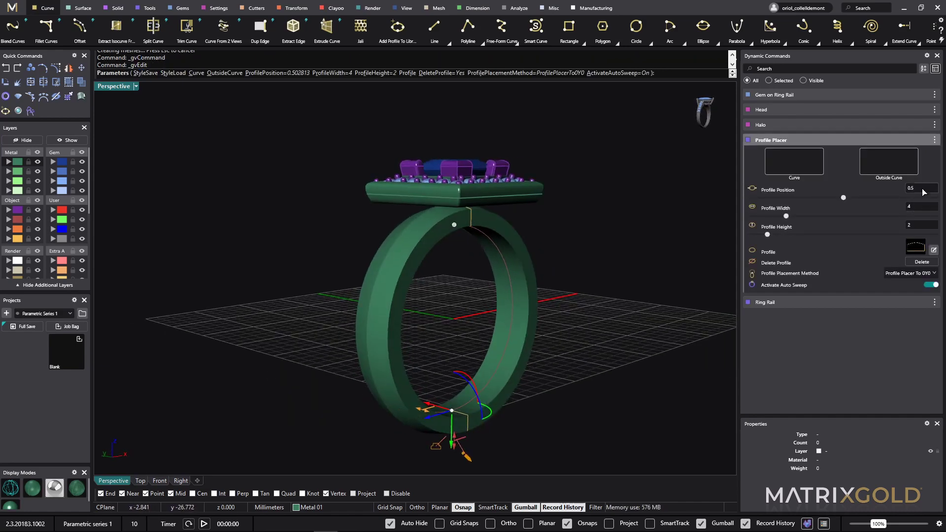
key(Return)
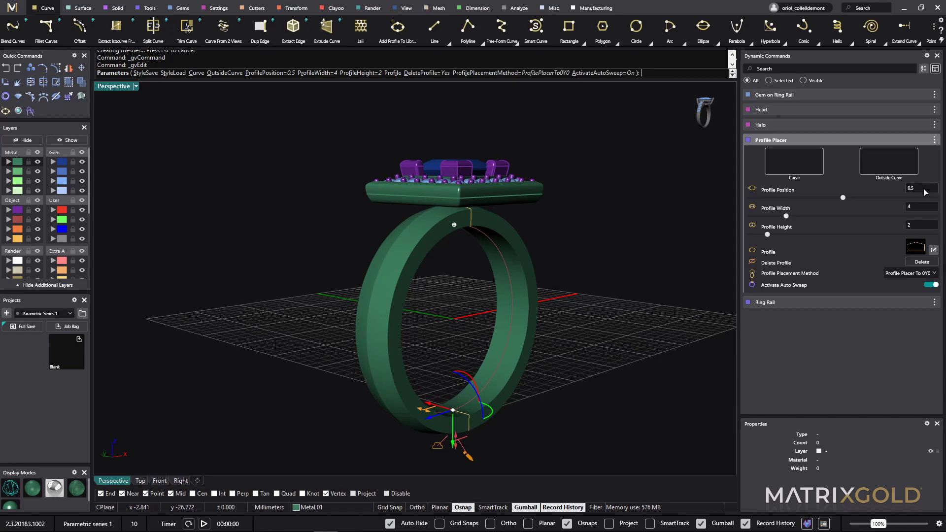
right_drag(463, 315, 552, 303)
click(926, 211)
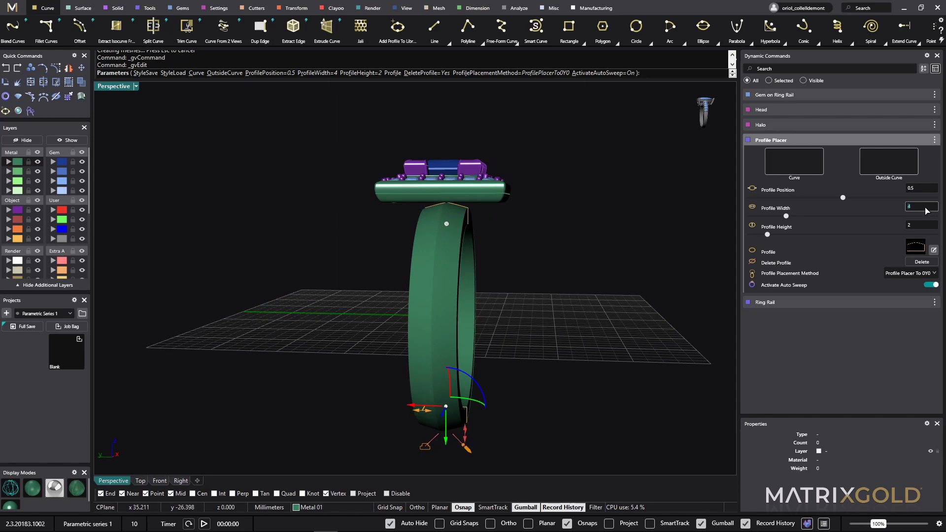
text(3.5)
key(Return)
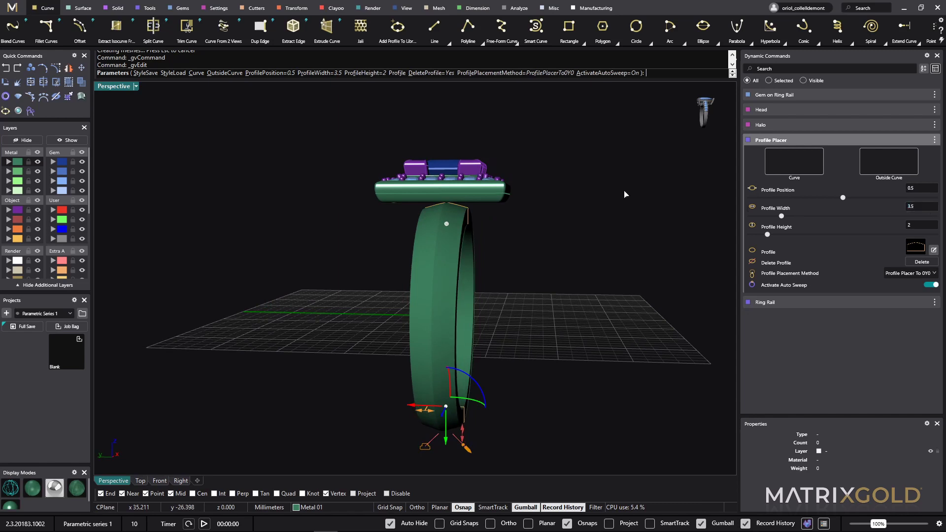
- Narrow the profile at the top of the shank from 4 mm to 1.9 mm wide
click(447, 225)
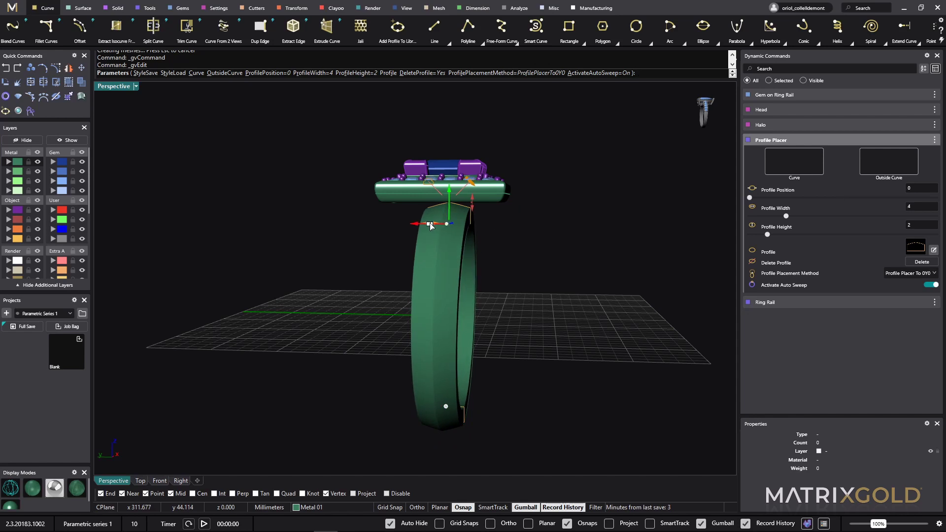
right_drag(451, 228, 437, 255)
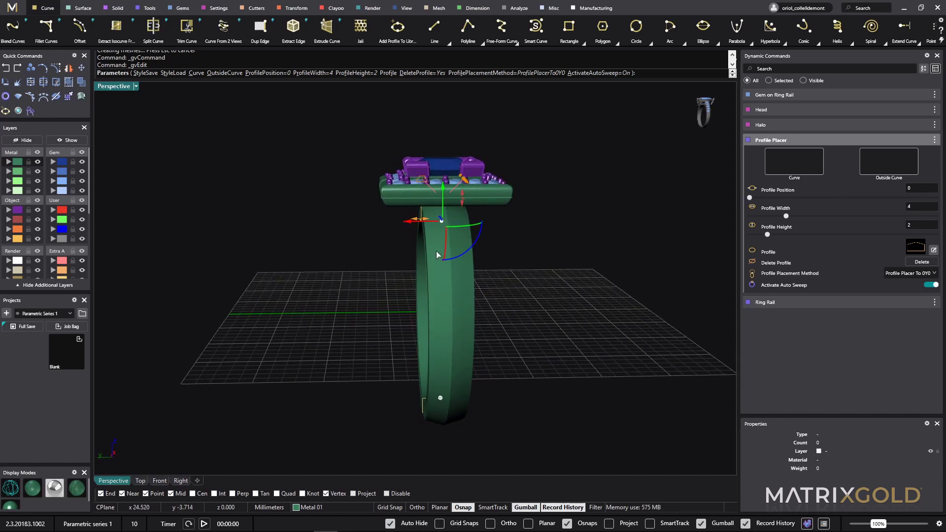
scroll(426, 241, up, 2)
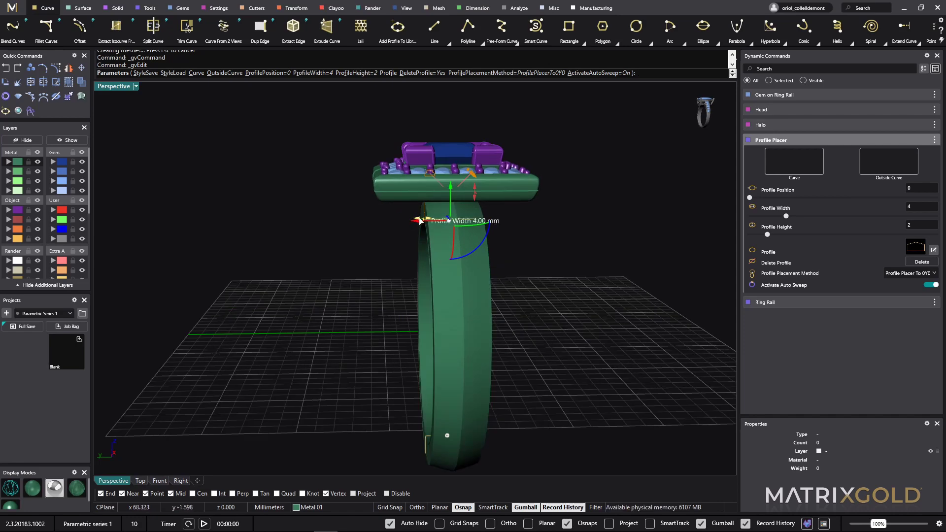
drag(420, 220, 451, 220)
right_drag(502, 395, 520, 375)
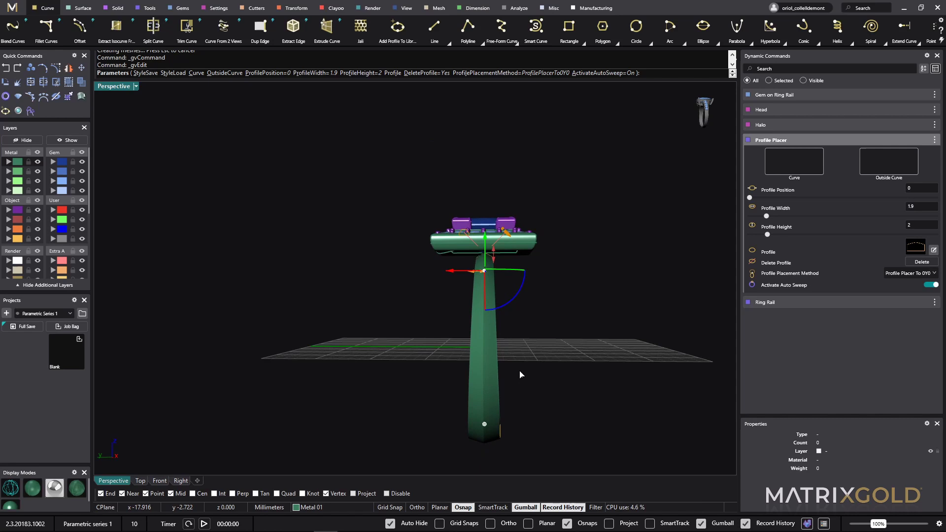
- Check the tapered shank in the Right view, then again in Perspective
click(183, 482)
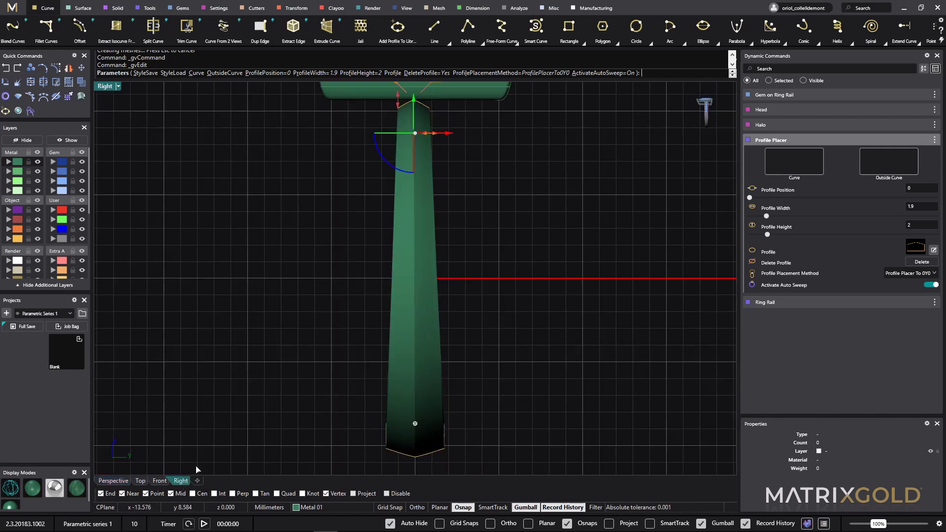
scroll(441, 379, down, 5)
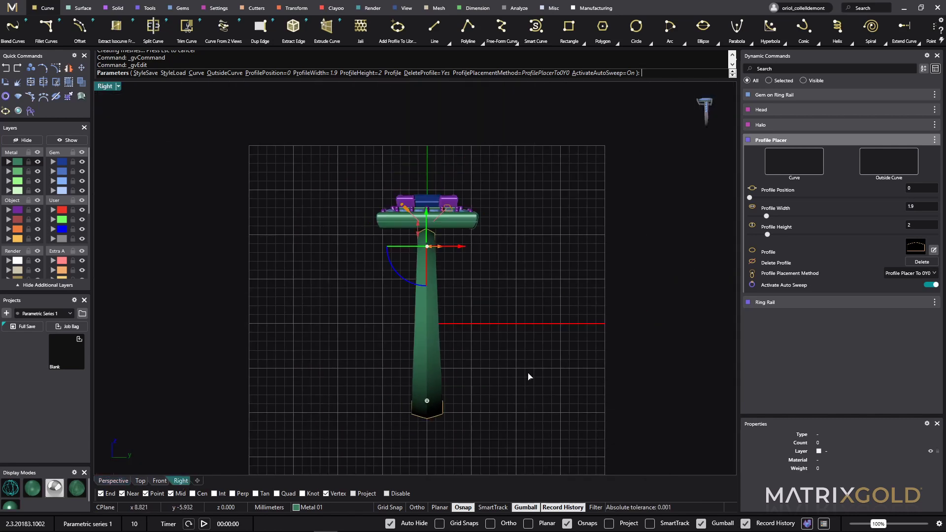
right_drag(529, 377, 526, 401)
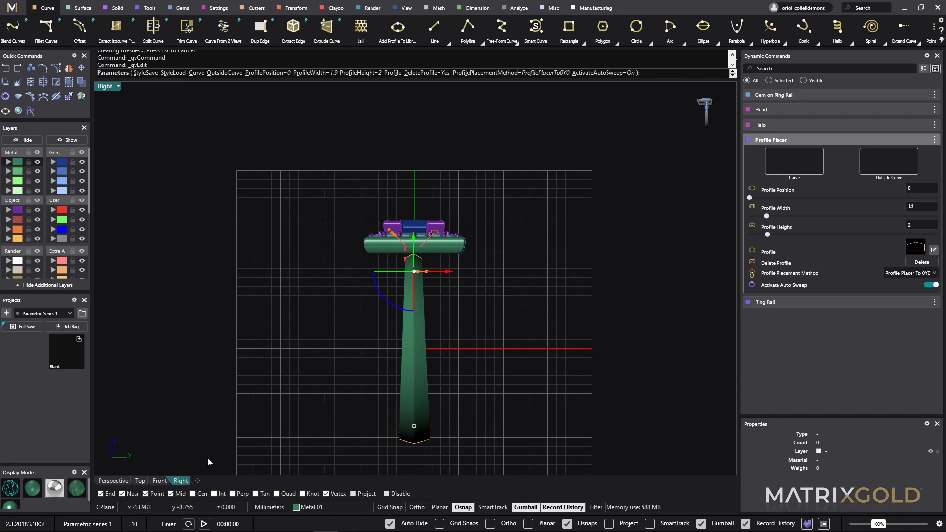
click(113, 481)
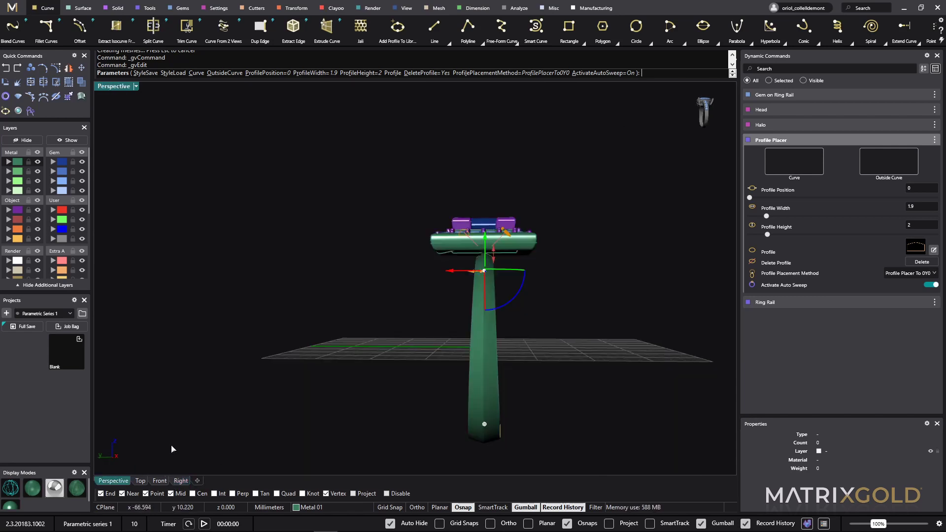
right_drag(395, 340, 441, 273)
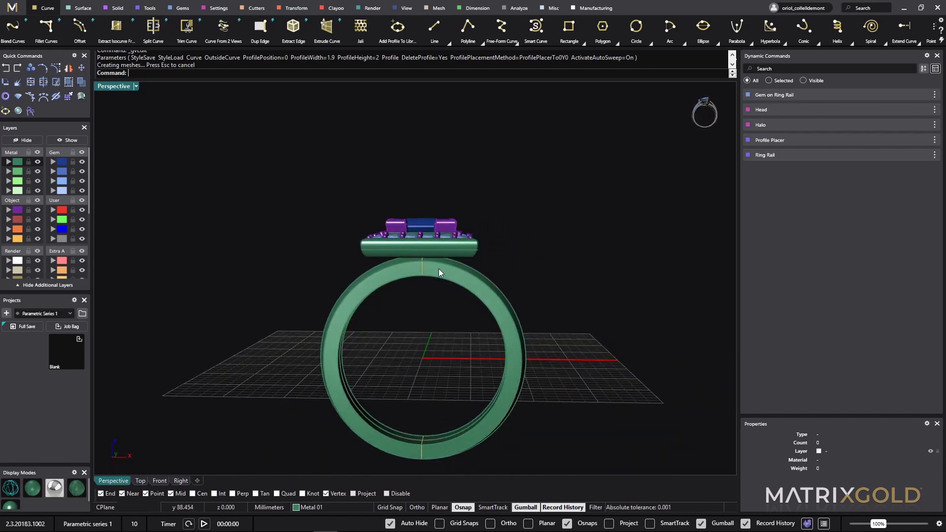
- Raise the centre princess gem on its ring rail to a Z offset of 7
click(416, 228)
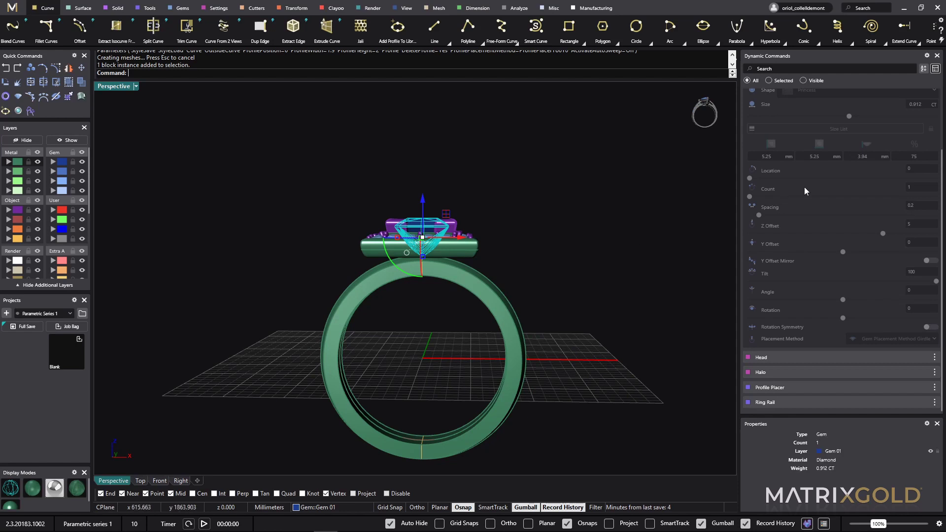
scroll(809, 188, up, 3)
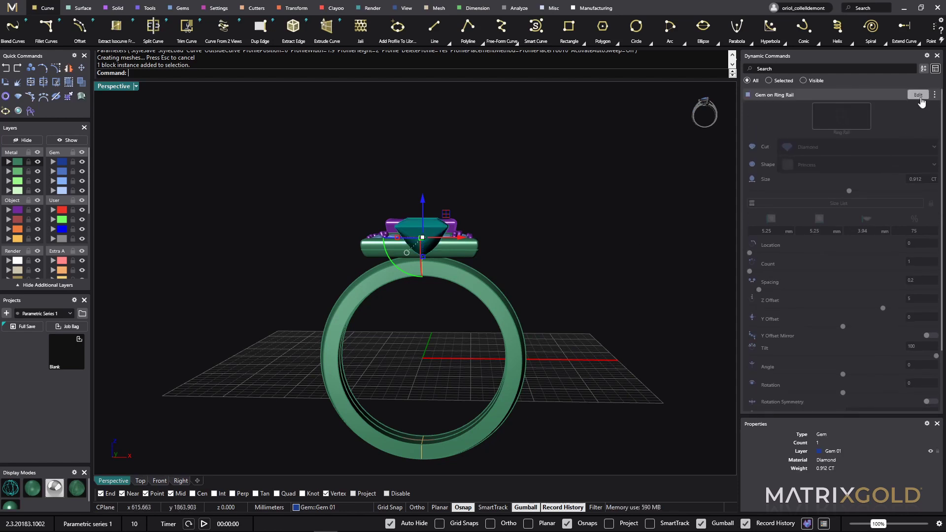
click(917, 96)
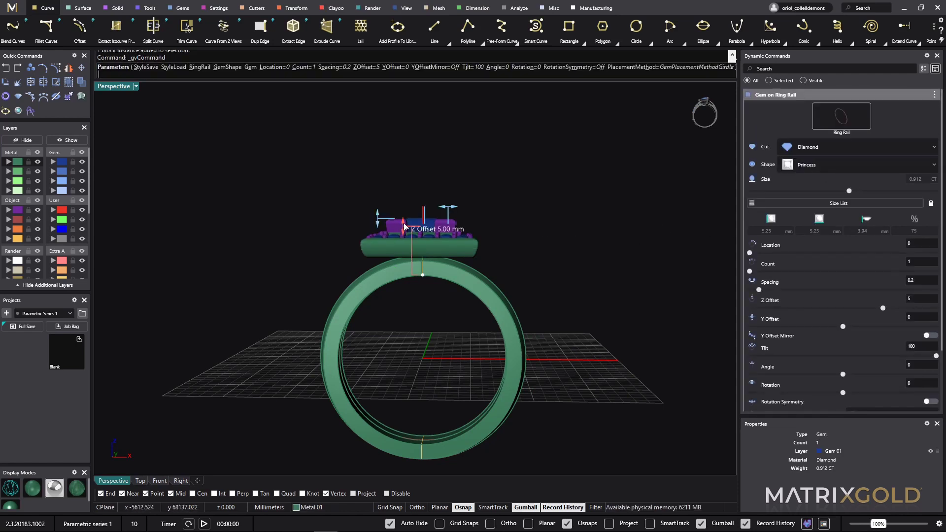
drag(404, 227, 405, 208)
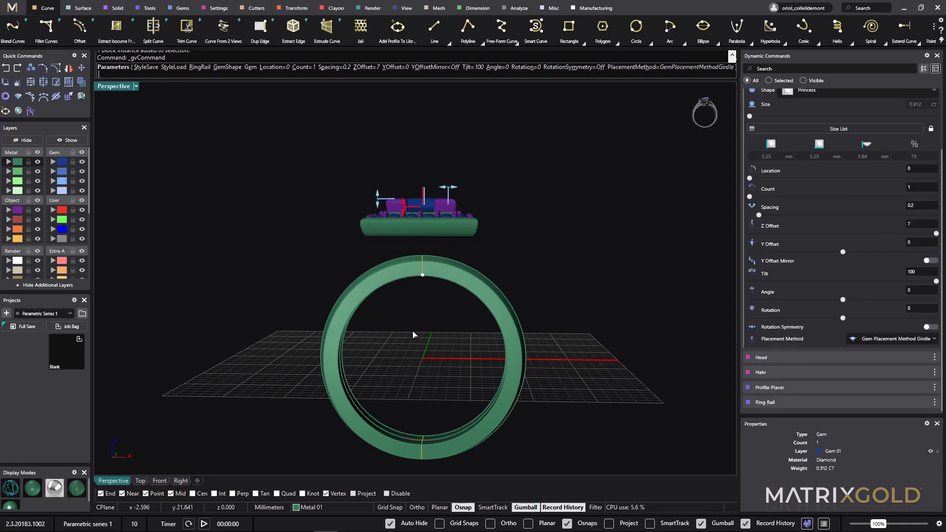
right_drag(414, 334, 508, 267)
right_click(601, 307)
right_drag(418, 268, 501, 309)
right_drag(489, 259, 443, 275)
right_drag(457, 320, 485, 391)
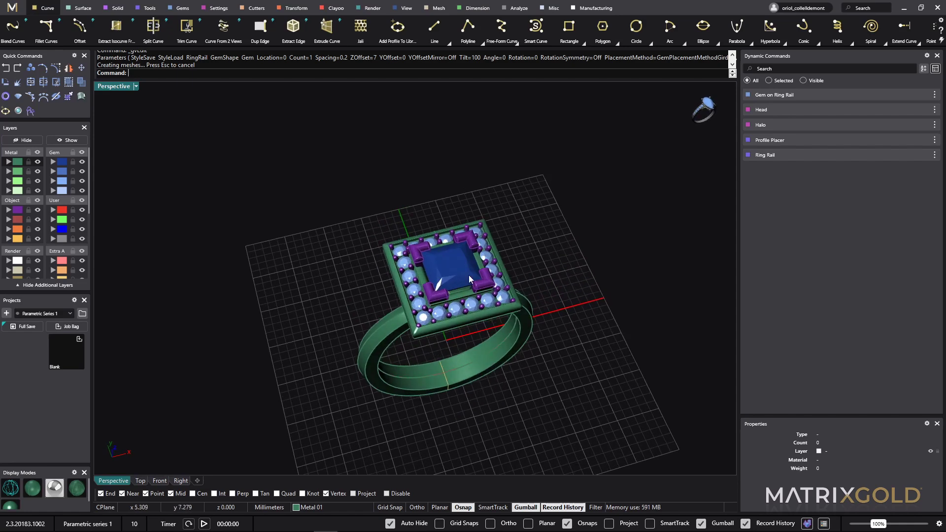
- Create a Gem Offset Curve around the centre gem: girdle spacing 2.5, Z offset -2.2, viewed in wireframe
click(187, 10)
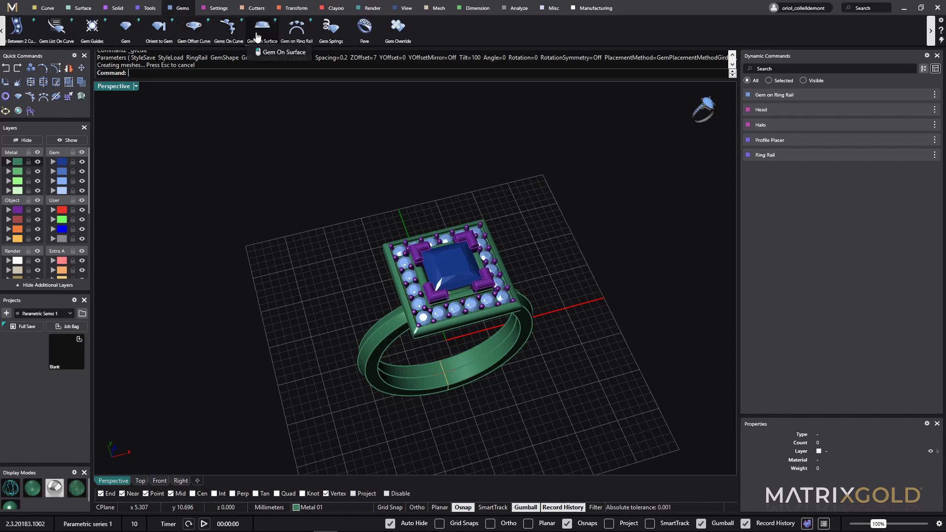
click(198, 36)
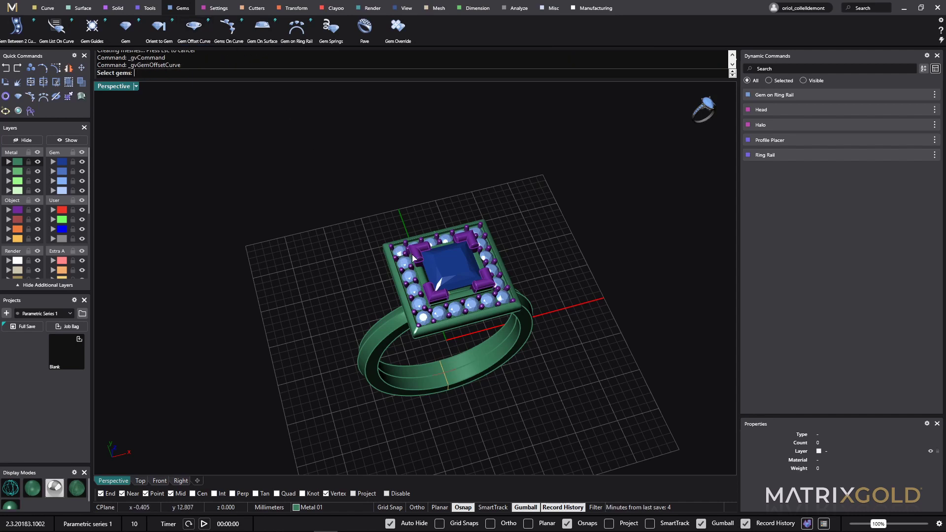
click(446, 264)
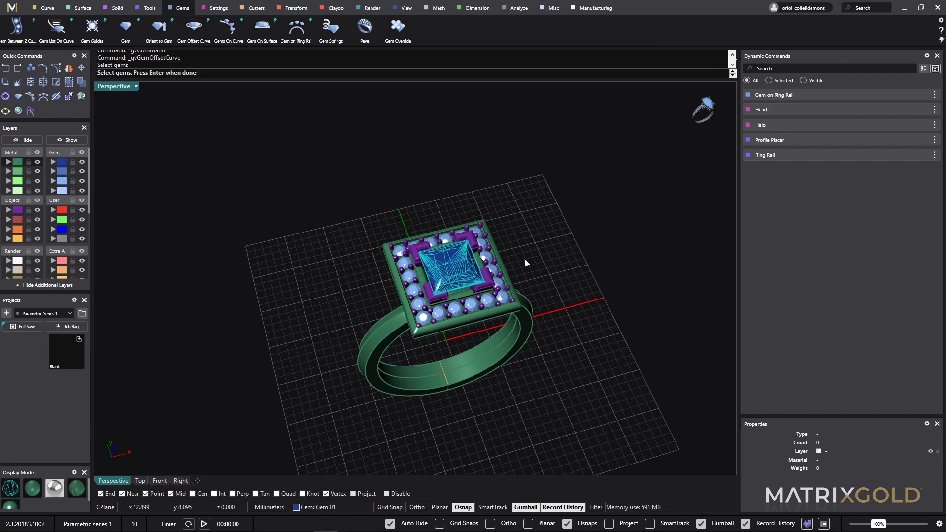
key(Return)
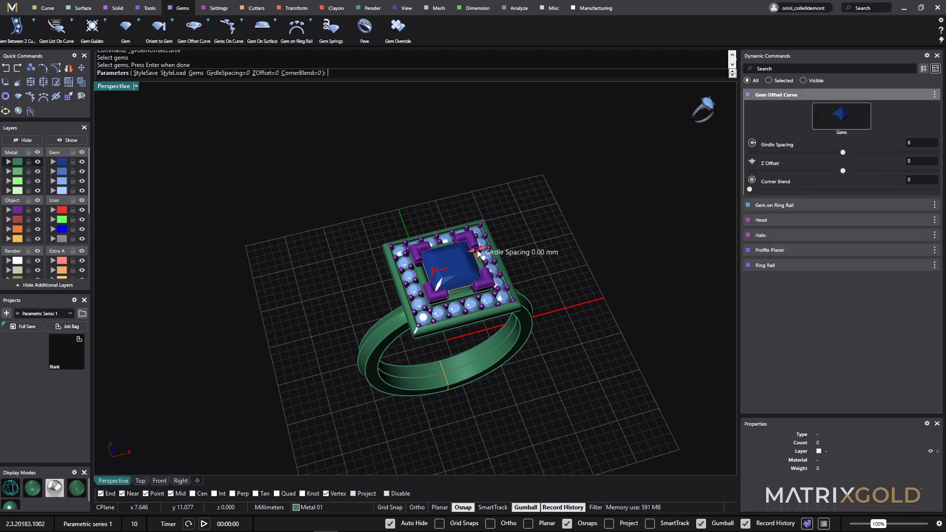
drag(478, 253, 502, 245)
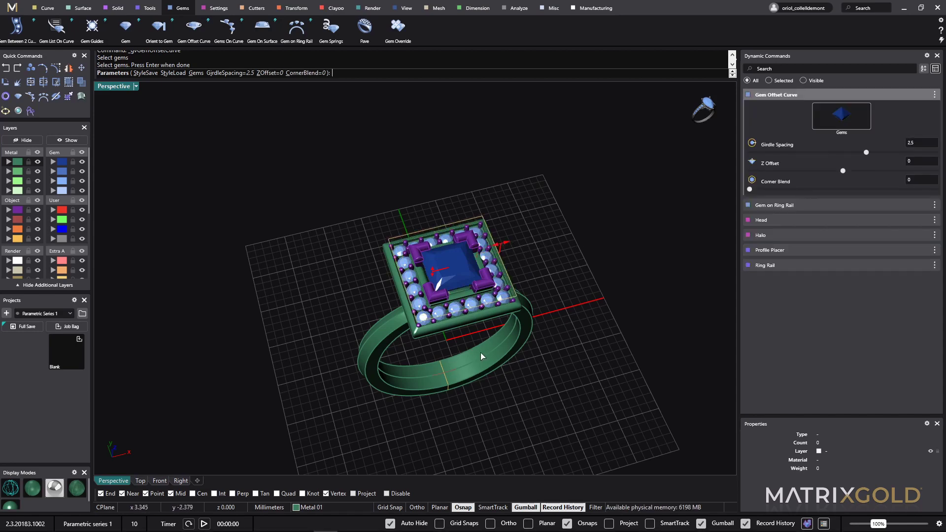
right_drag(481, 356, 452, 268)
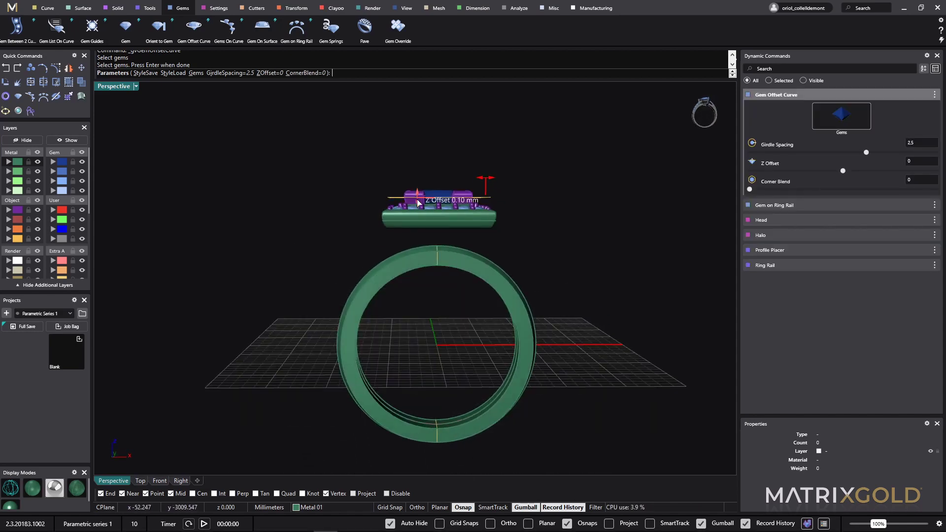
drag(418, 202, 419, 223)
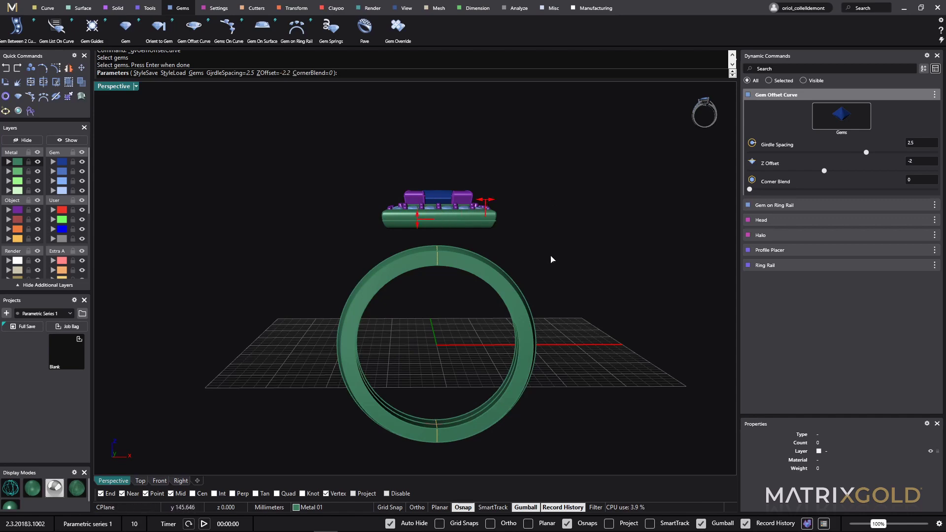
click(10, 488)
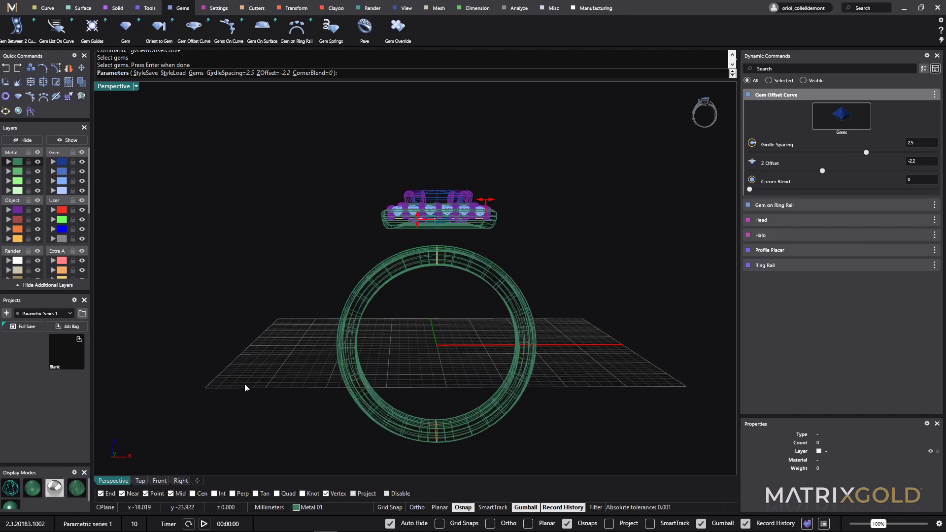
scroll(572, 230, up, 5)
right_drag(572, 230, 594, 227)
right_click(584, 209)
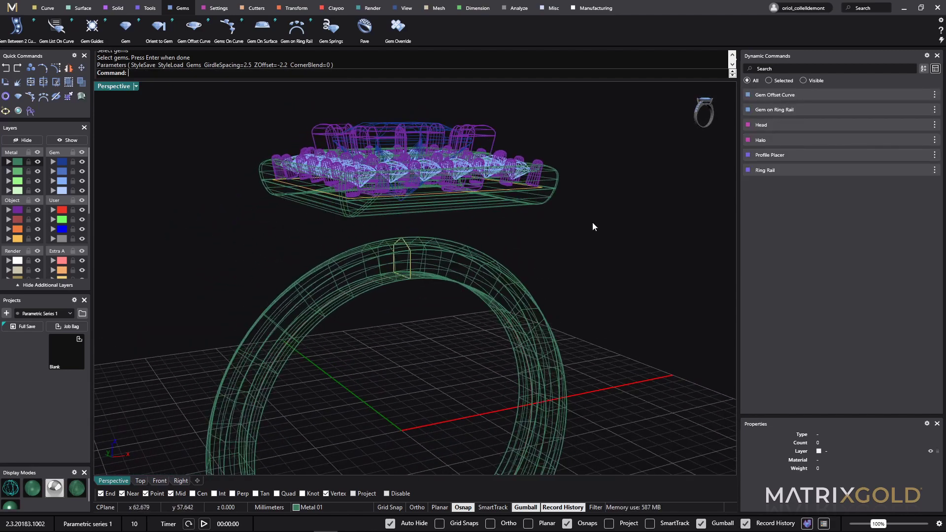
- Place a profile on the gem offset curve at position 0.38, rotated 45°
click(531, 190)
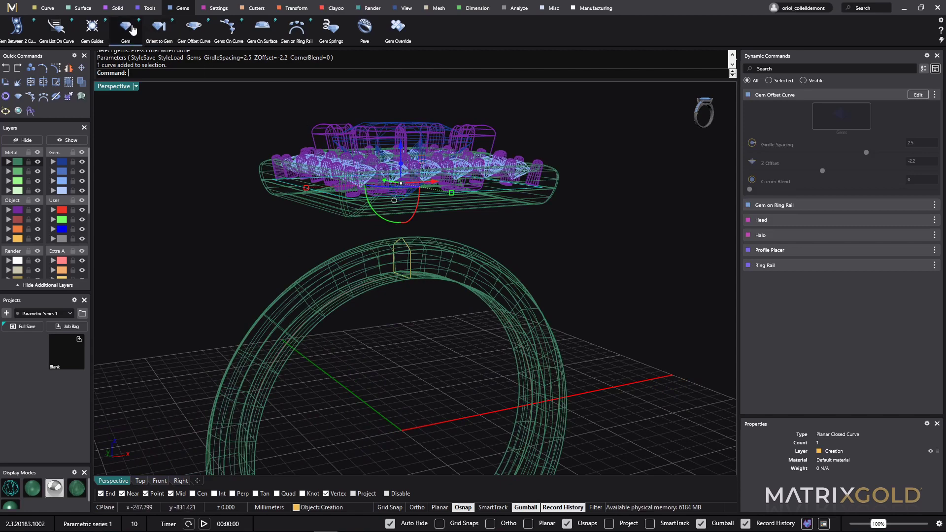
click(143, 10)
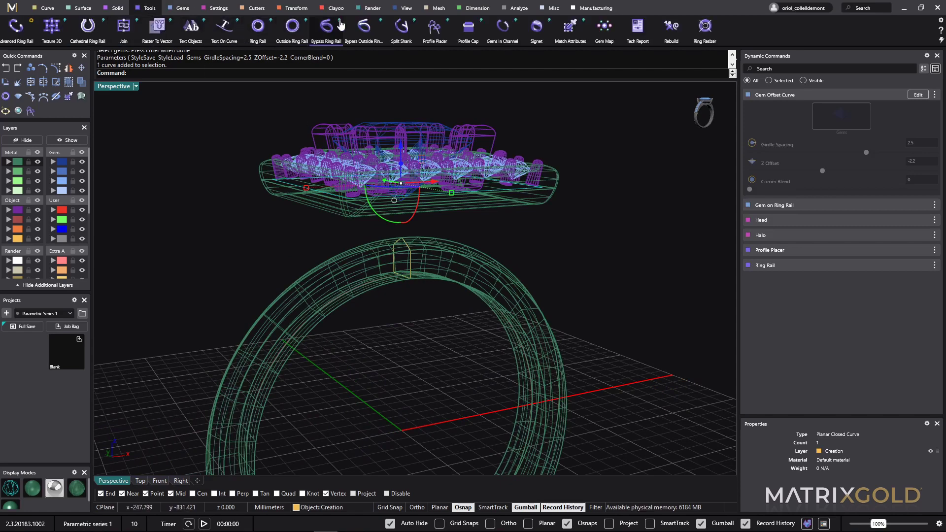
click(438, 32)
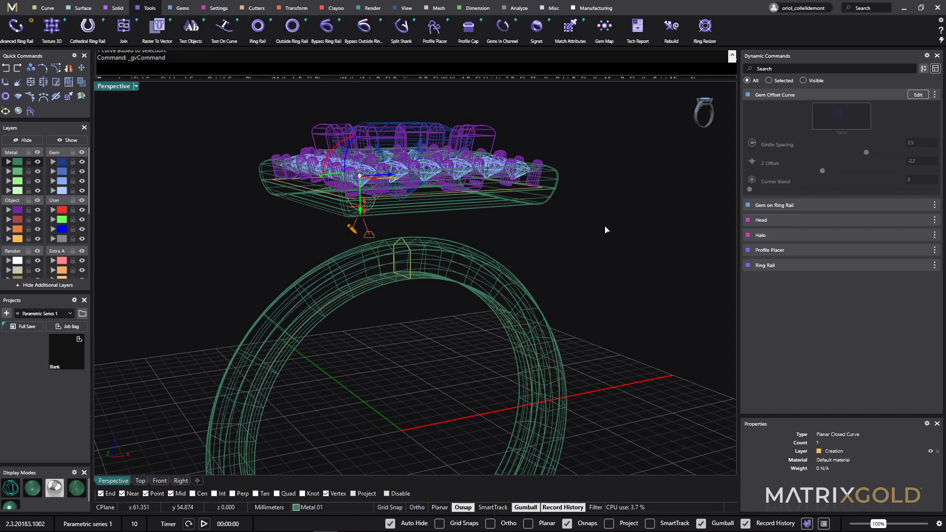
right_drag(523, 266, 503, 335)
drag(355, 227, 569, 325)
right_drag(568, 326, 583, 357)
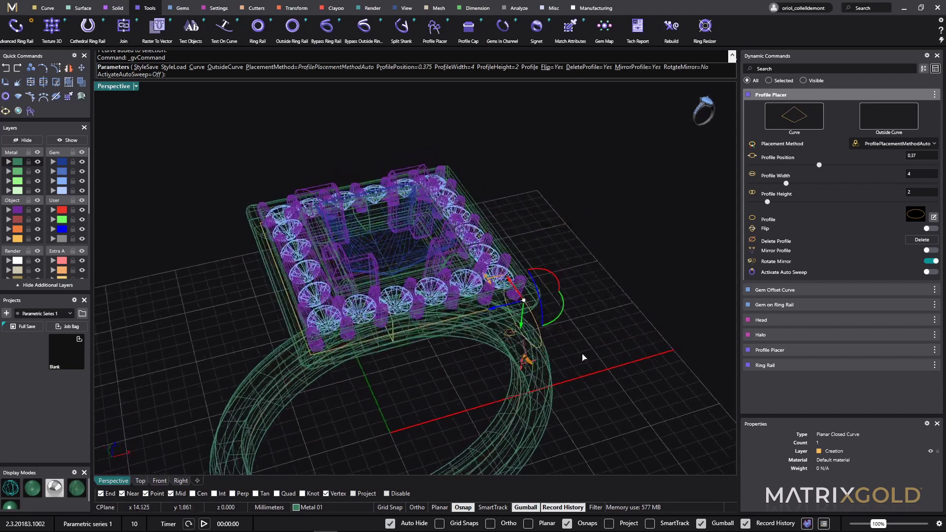
click(561, 313)
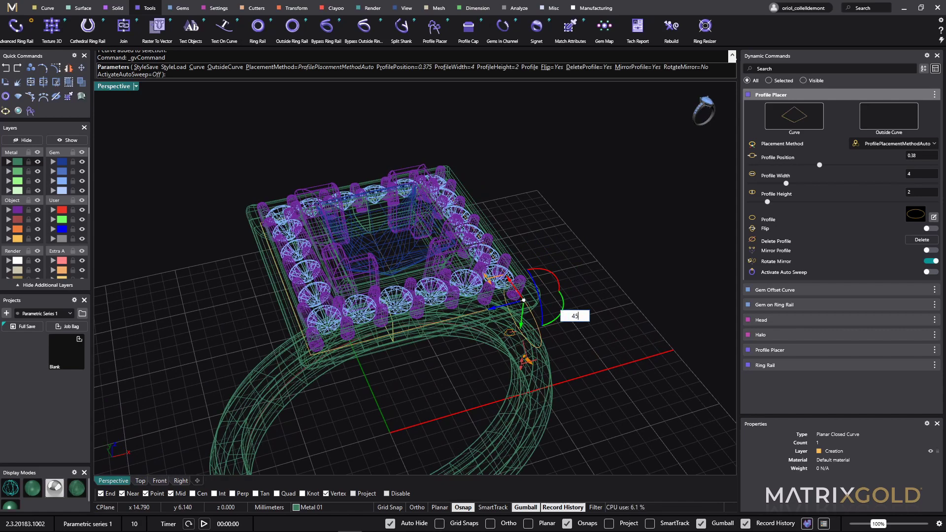
key(Return)
scroll(550, 313, up, 5)
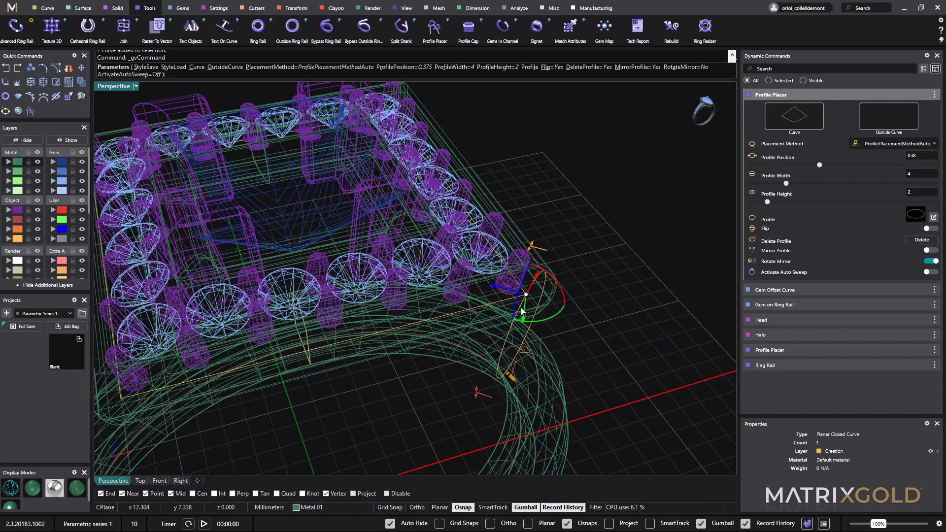
right_drag(542, 296, 503, 271)
- Change the head profile to library shape 03, sized 1.7 wide by 1.1 high, and finish
click(918, 217)
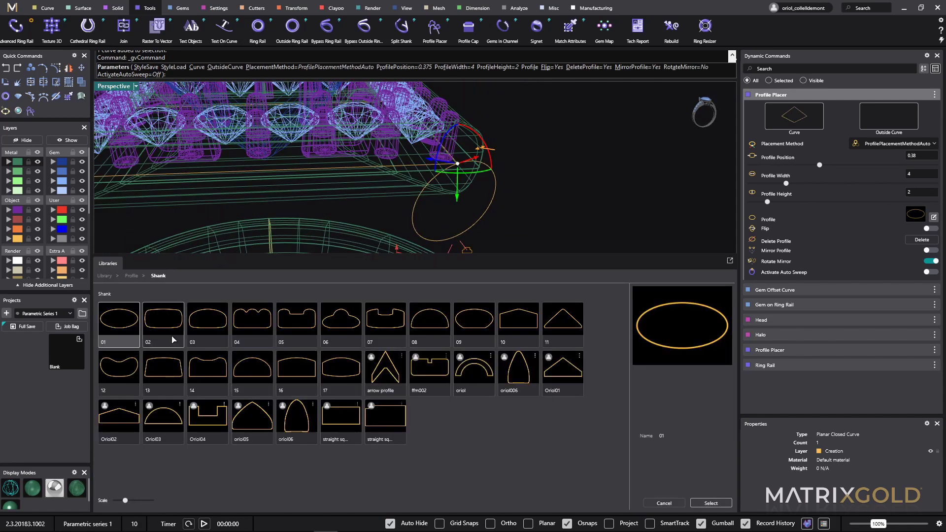
click(201, 330)
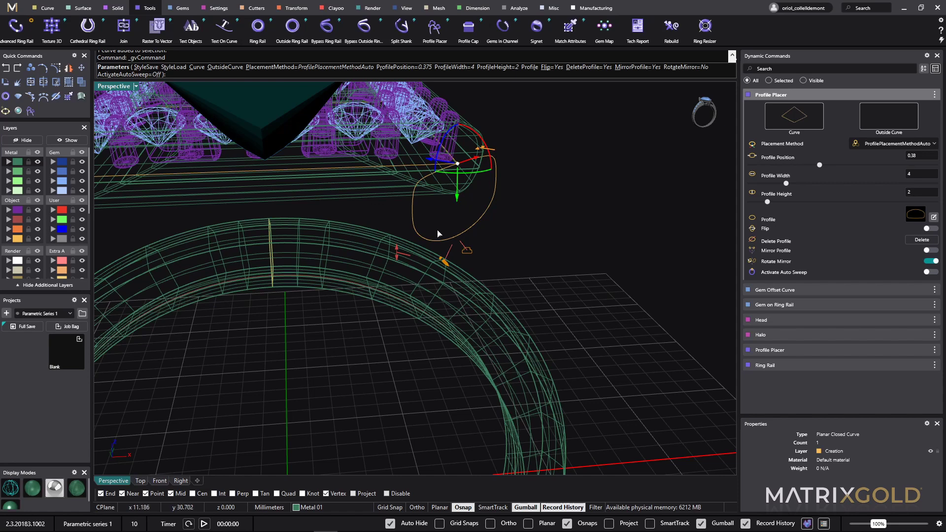
drag(397, 254, 416, 217)
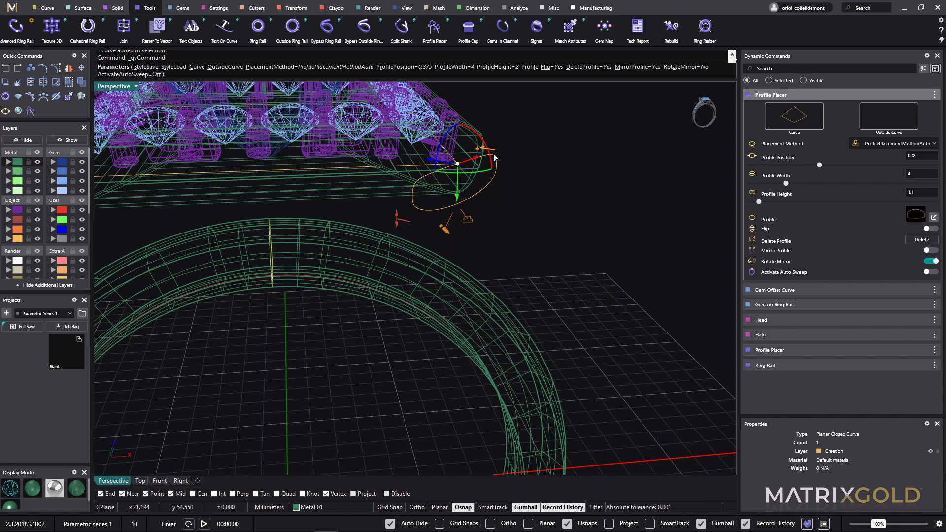
drag(494, 157, 434, 180)
right_drag(434, 181, 454, 225)
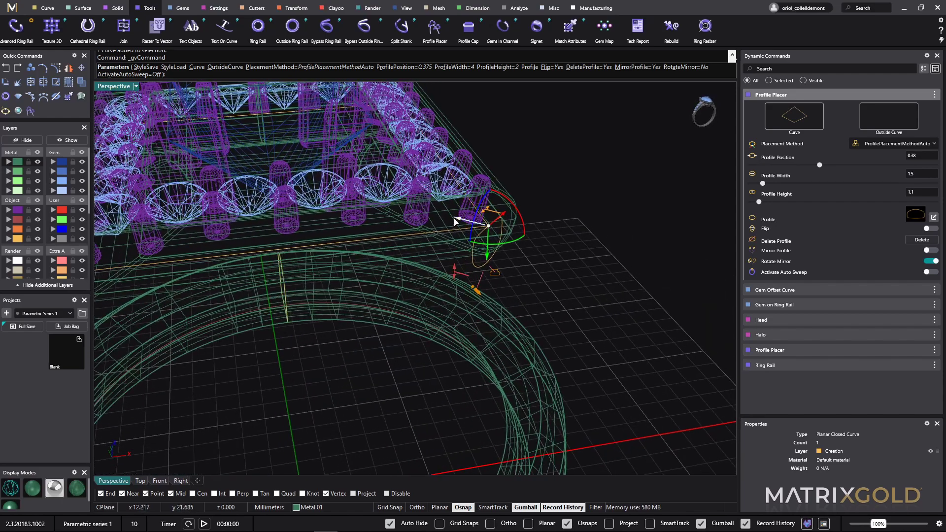
drag(450, 221, 451, 212)
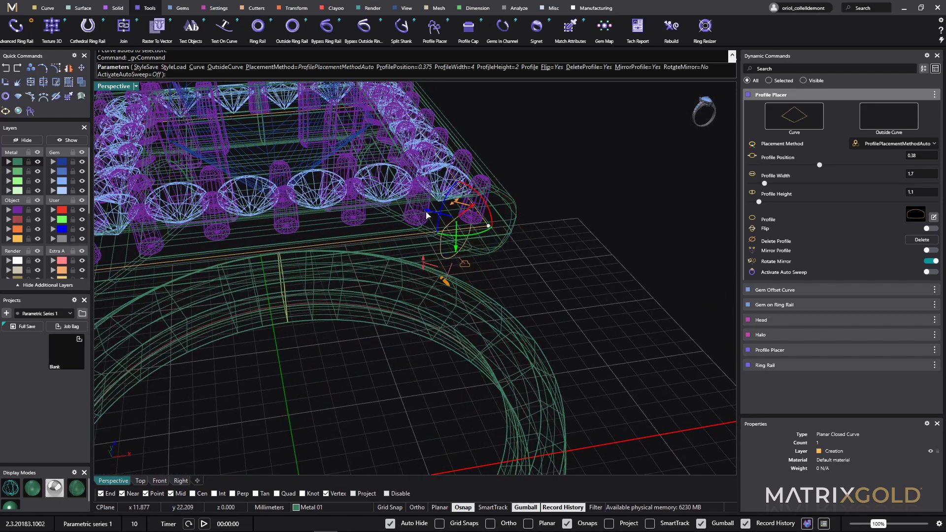
right_drag(451, 212, 461, 212)
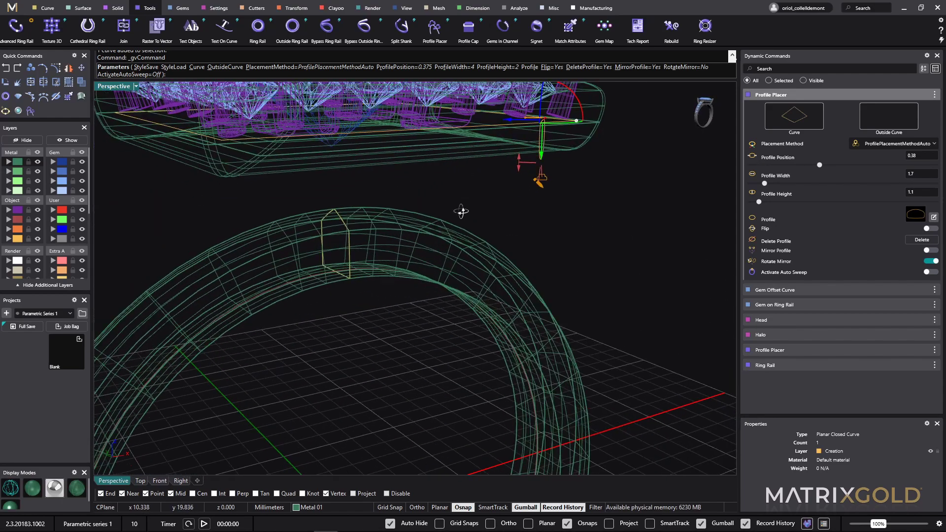
right_click(590, 268)
right_drag(588, 268, 353, 305)
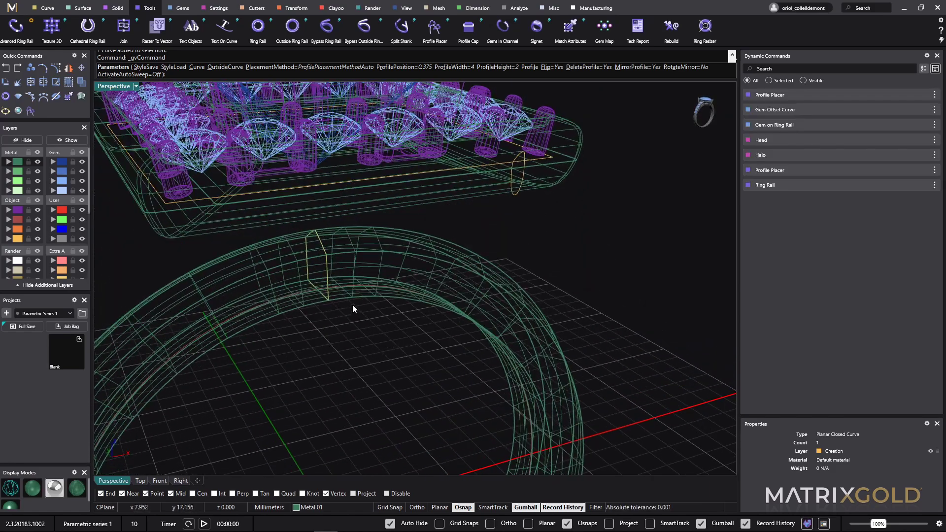
- Place a shape 03 profile at position 0 on the shank rail, 1.4 wide by 1.1 high
click(342, 286)
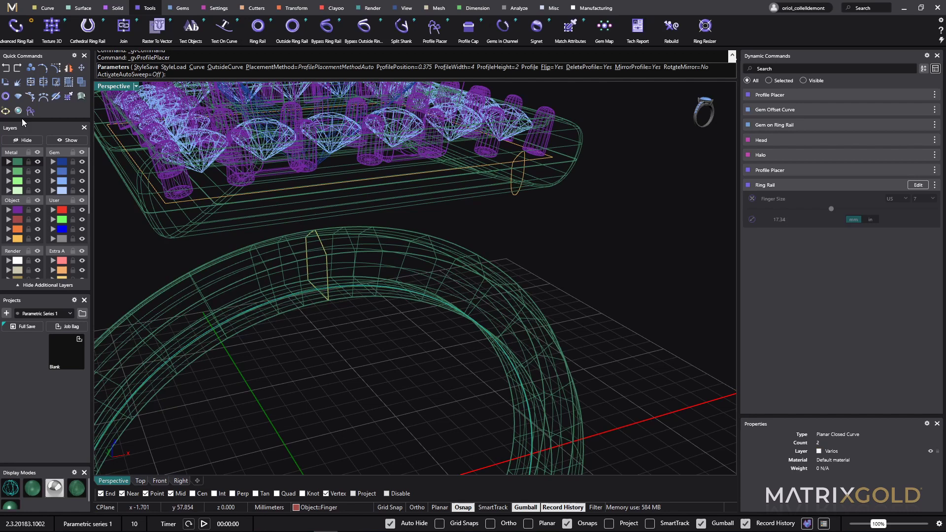
click(190, 265)
scroll(335, 317, down, 2)
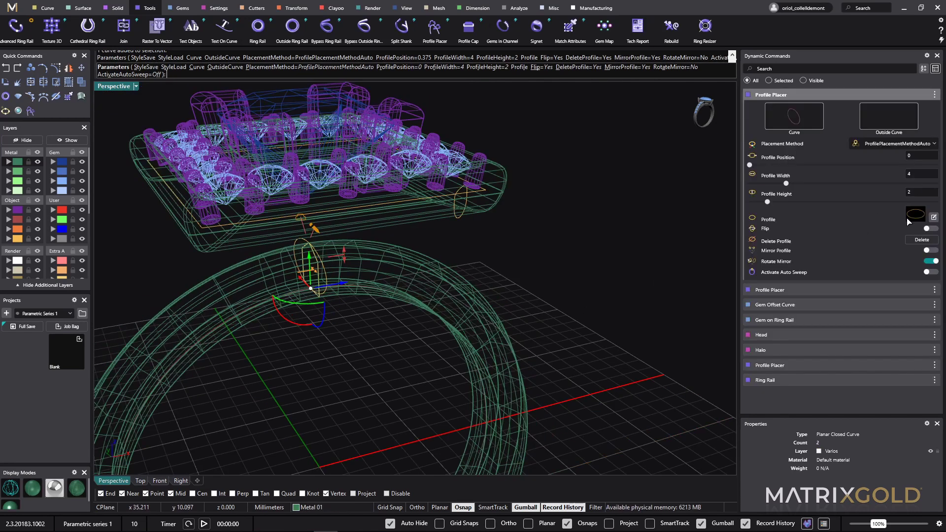
click(909, 220)
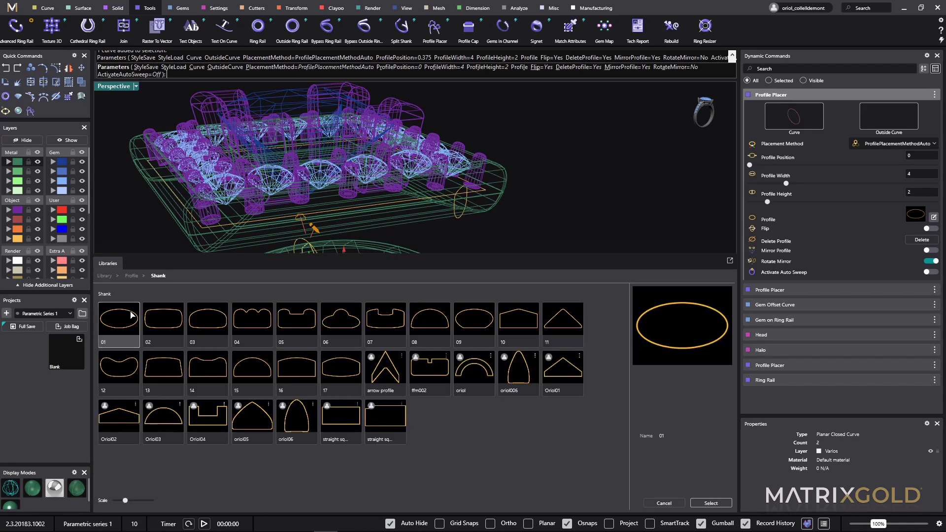
click(204, 324)
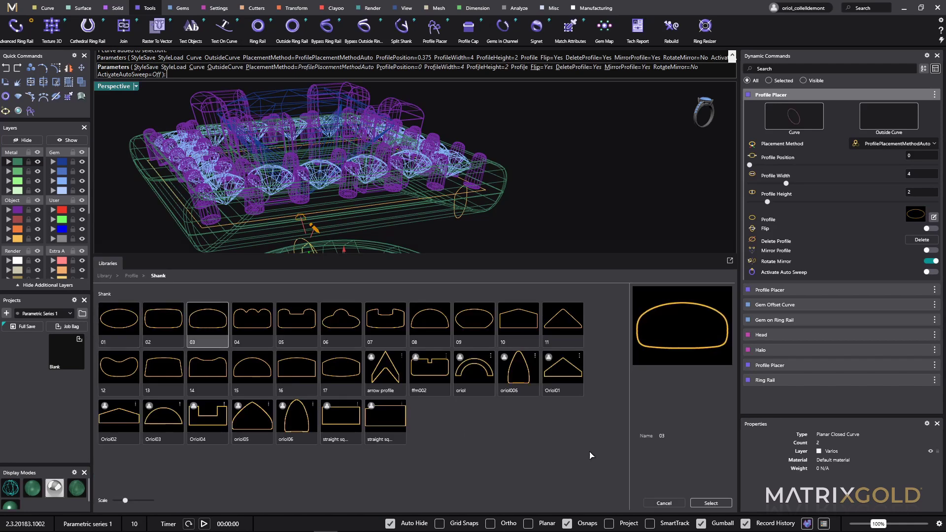
click(709, 502)
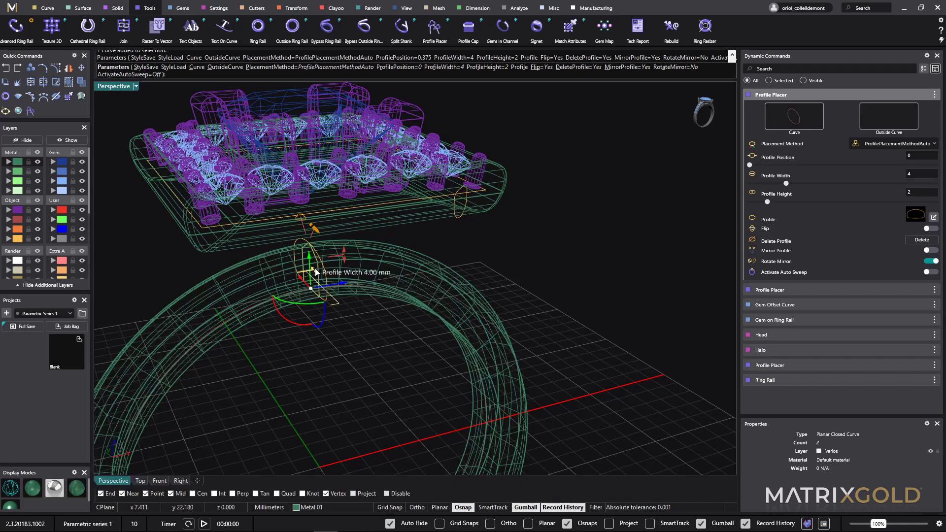
scroll(317, 281, up, 5)
scroll(317, 281, down, 5)
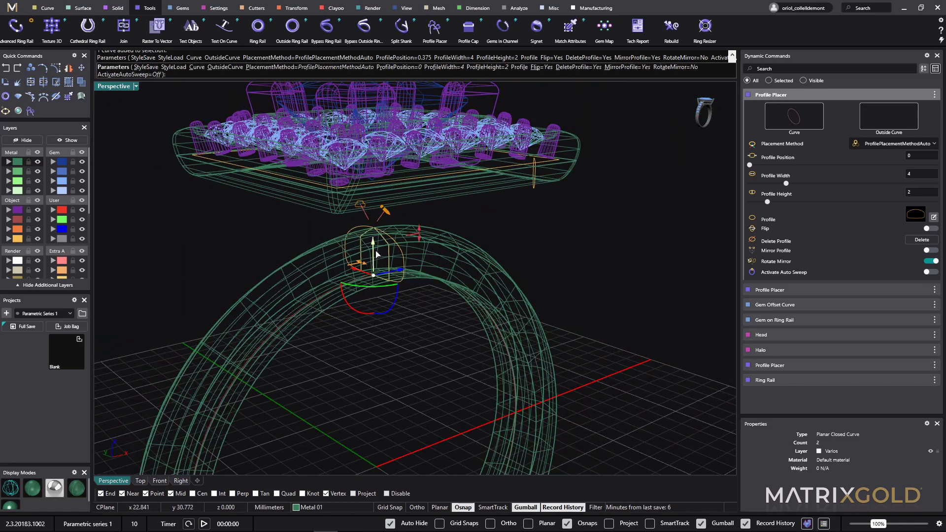
drag(375, 252, 397, 238)
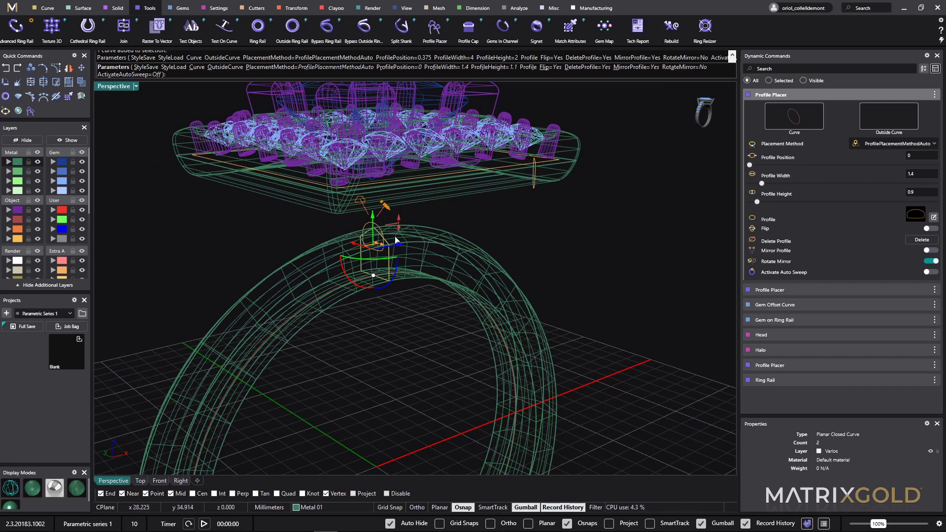
right_drag(433, 279, 312, 294)
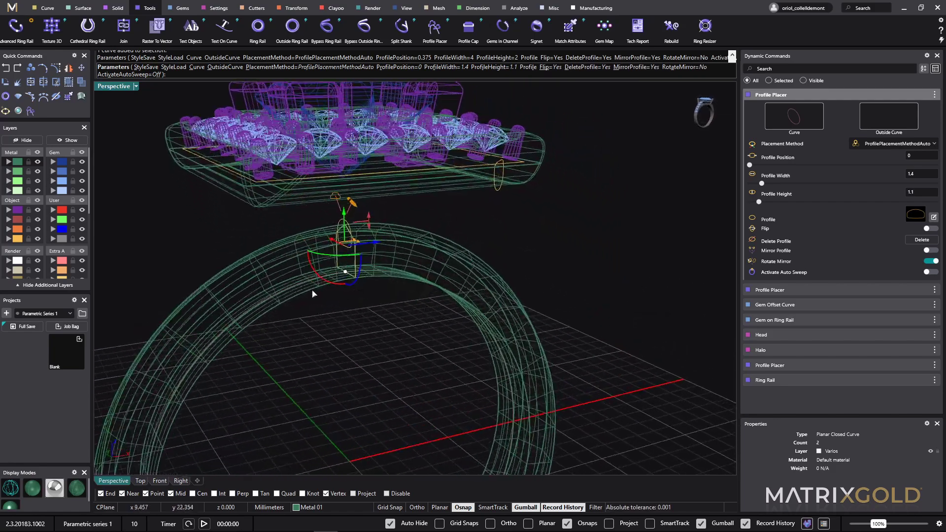
- Rotate the shank-top profile 180° and move it up above the shank
click(338, 288)
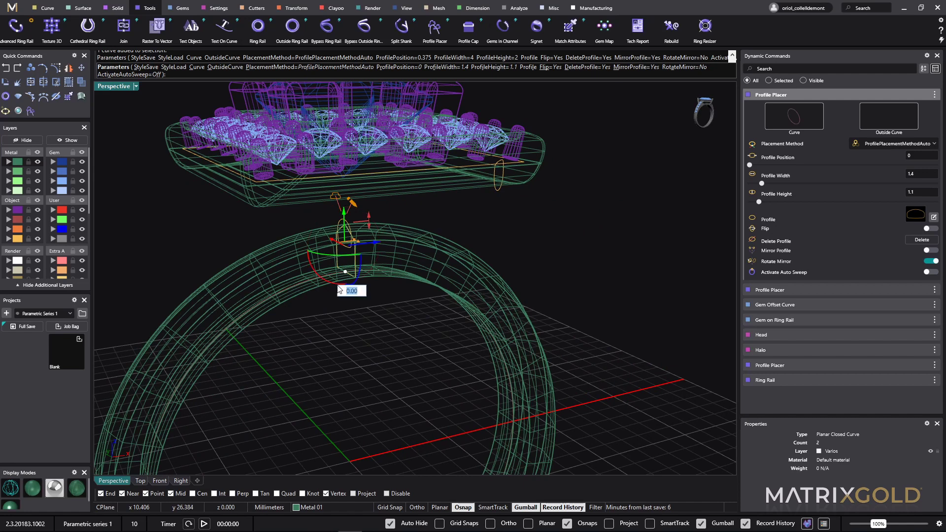
text(180)
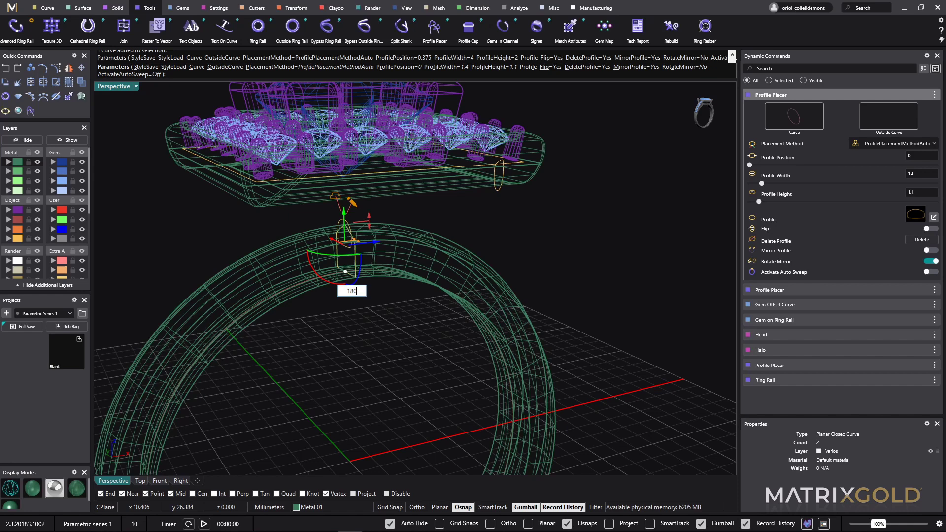
key(Return)
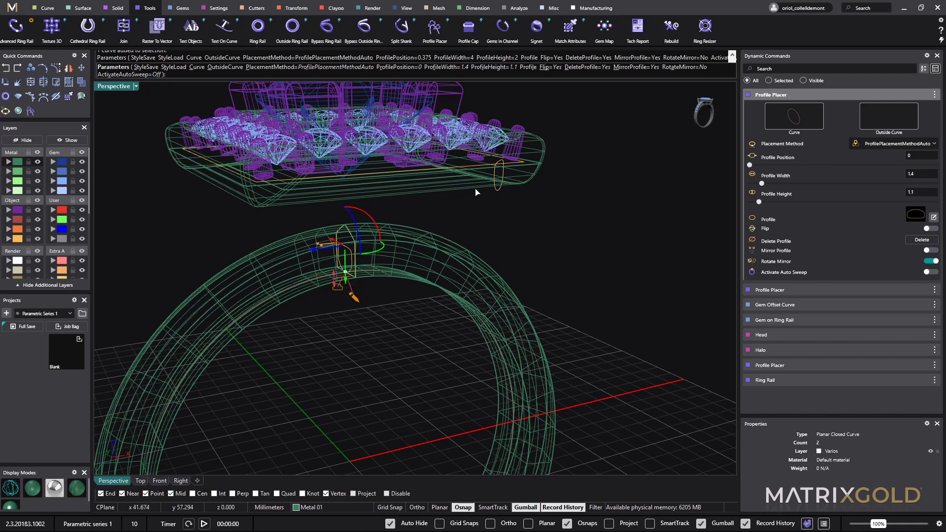
scroll(429, 235, up, 4)
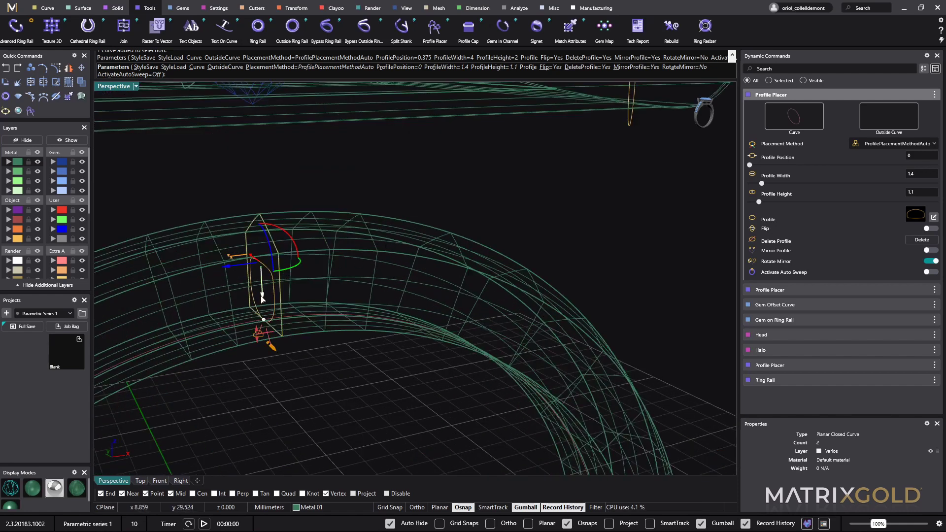
drag(262, 298, 286, 207)
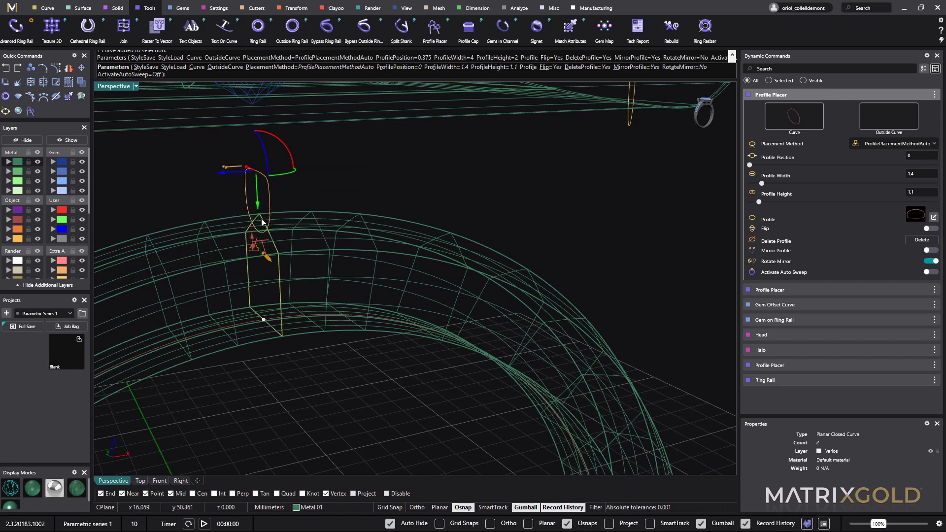
- Tilt the profile 45°, nudge it down onto the shank, and finish the placement
click(289, 178)
text(45)
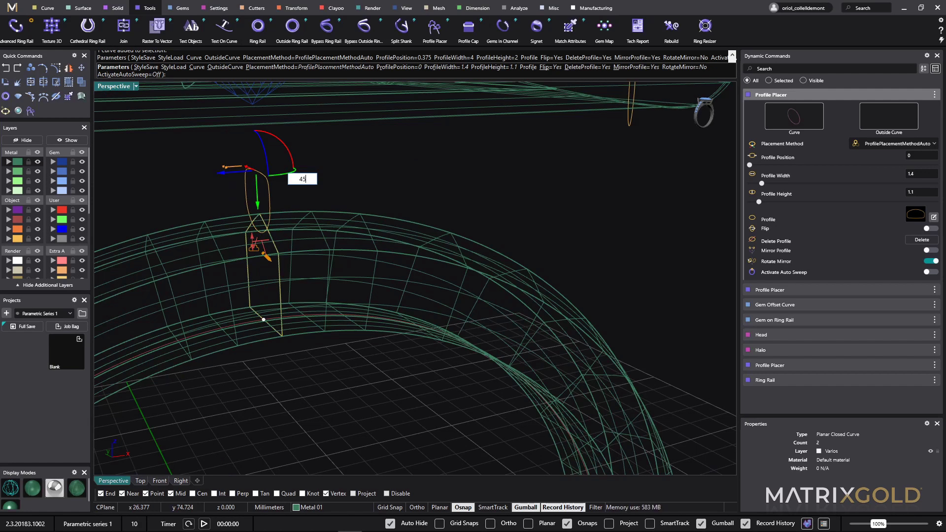
key(Return)
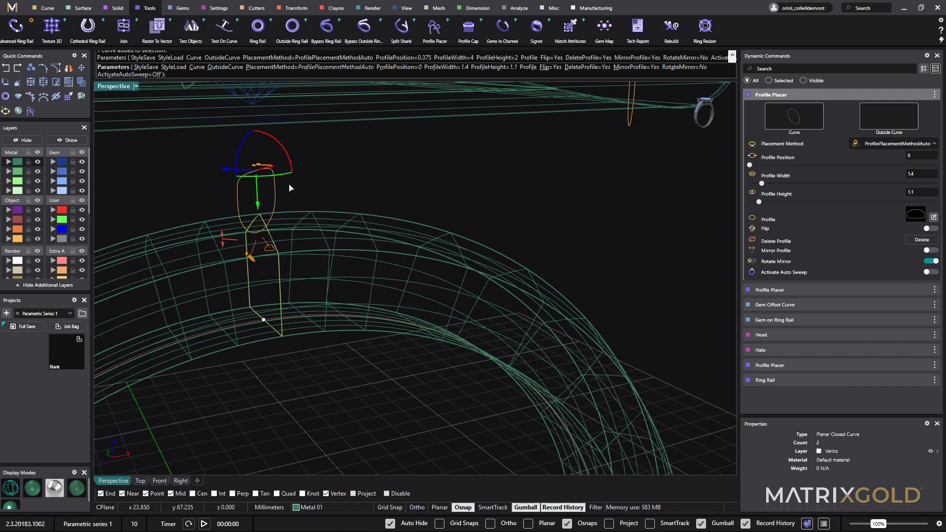
right_drag(547, 169, 499, 220)
scroll(422, 212, up, 3)
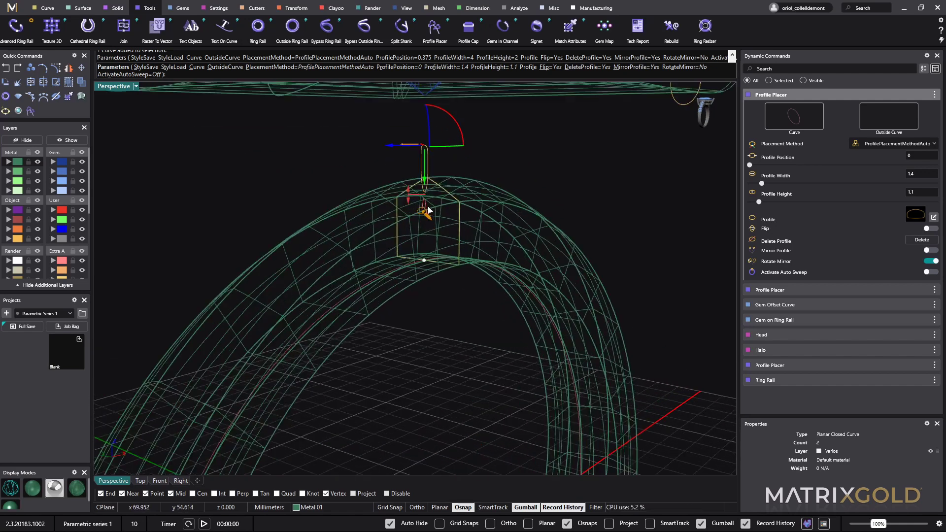
drag(425, 183, 426, 191)
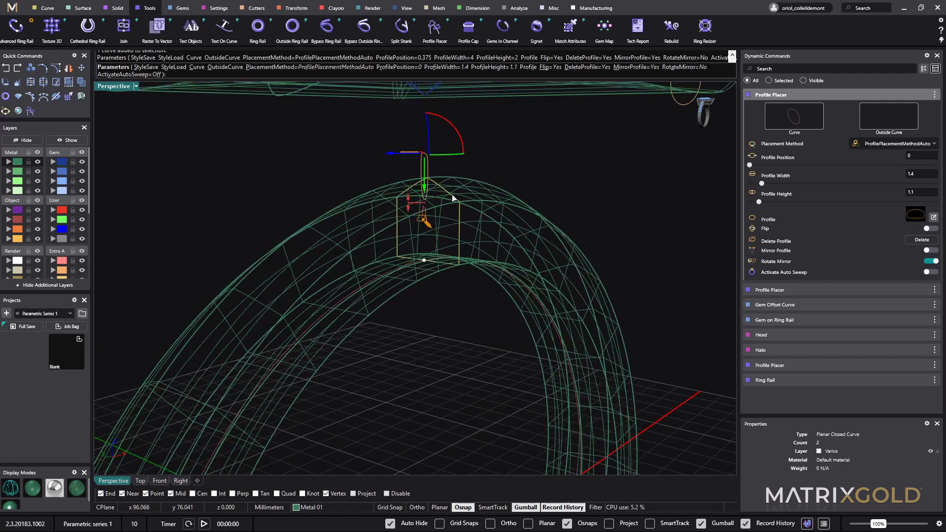
key(Return)
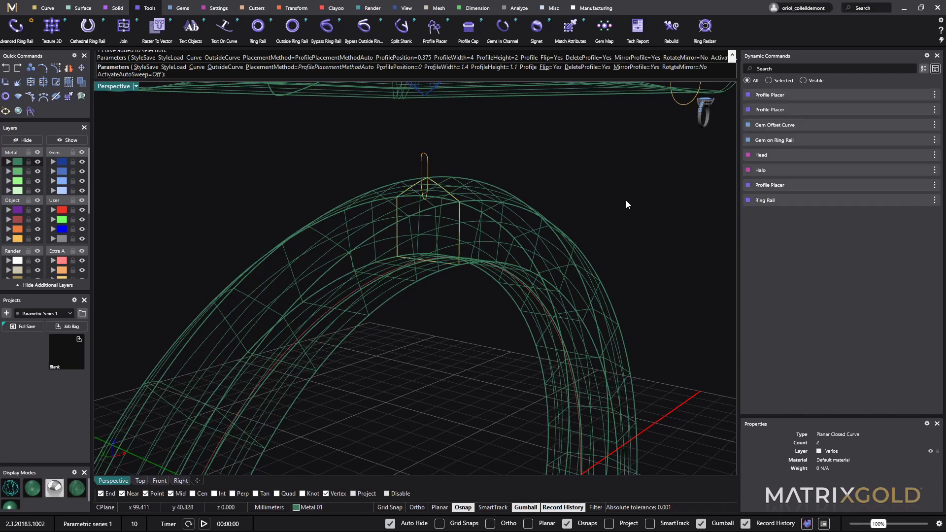
scroll(626, 200, down, 5)
right_drag(626, 200, 401, 241)
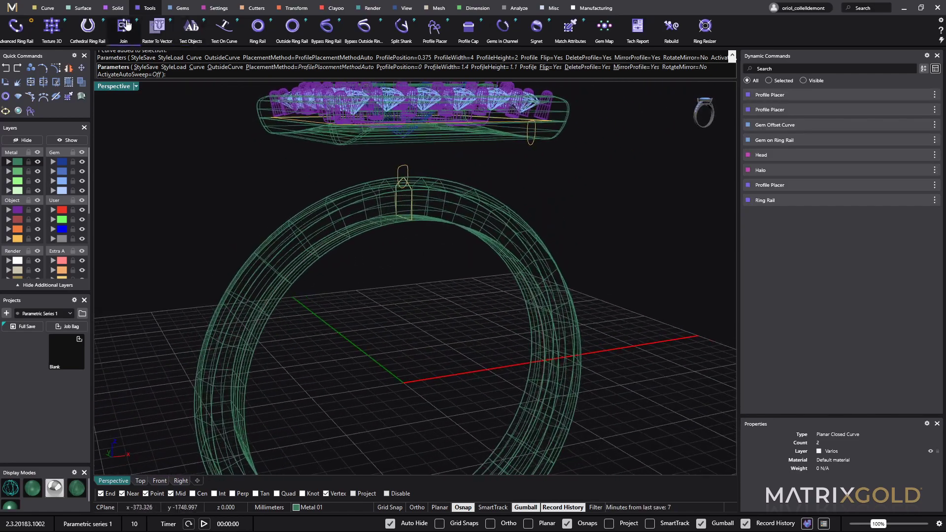
- Start a Profile Sweep between the head profile and the shank-top profile
click(77, 8)
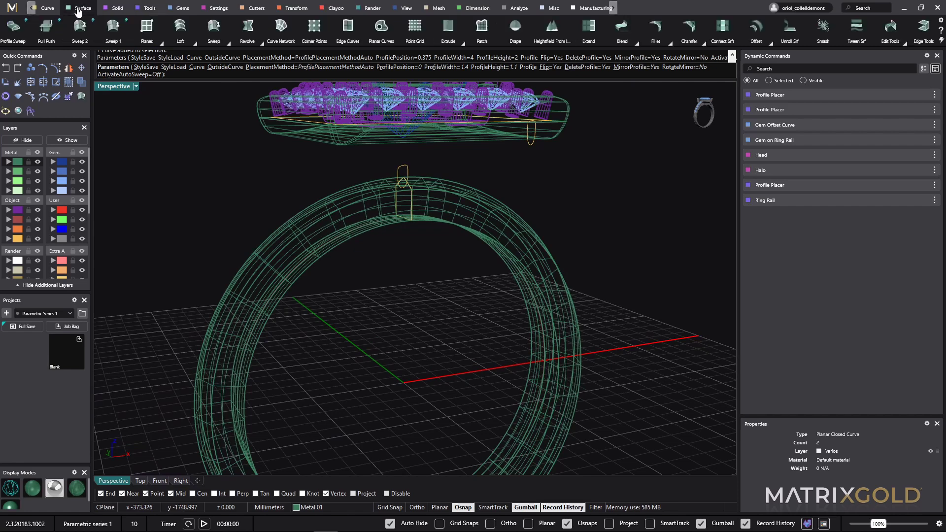
click(14, 33)
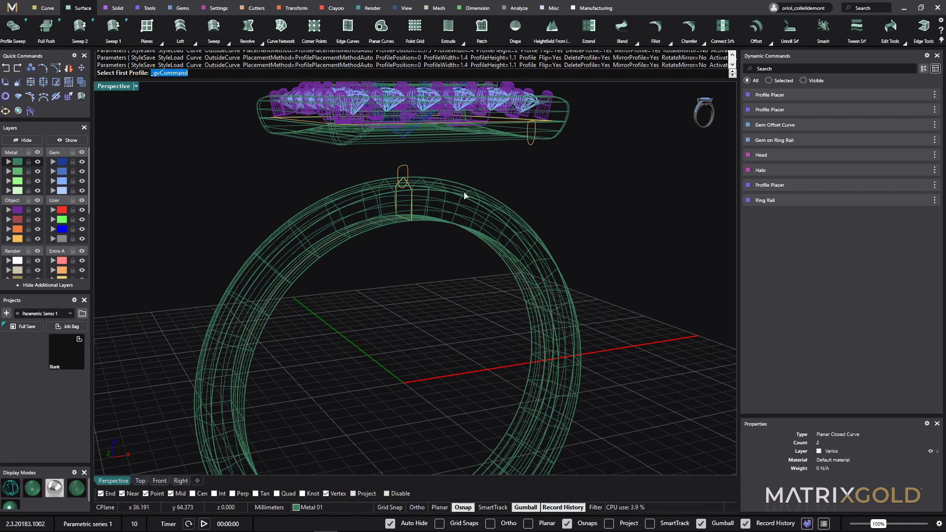
click(531, 150)
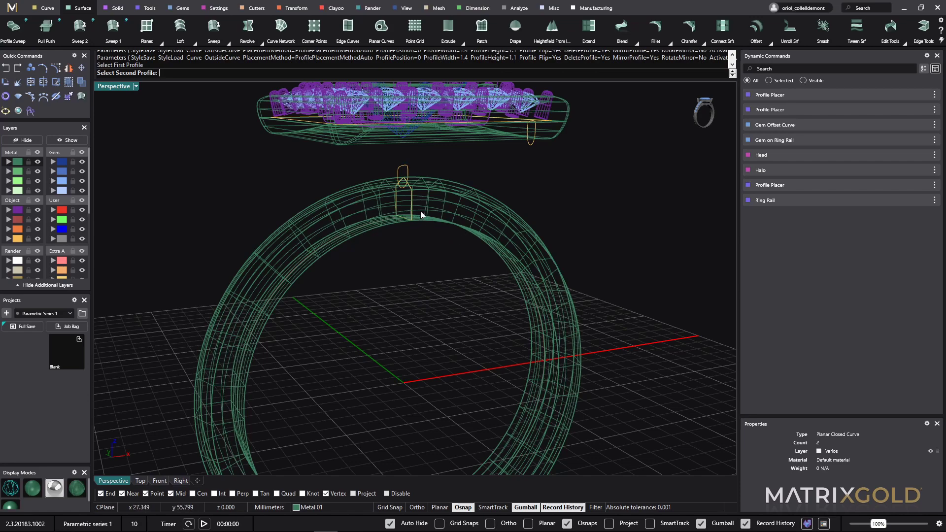
click(406, 170)
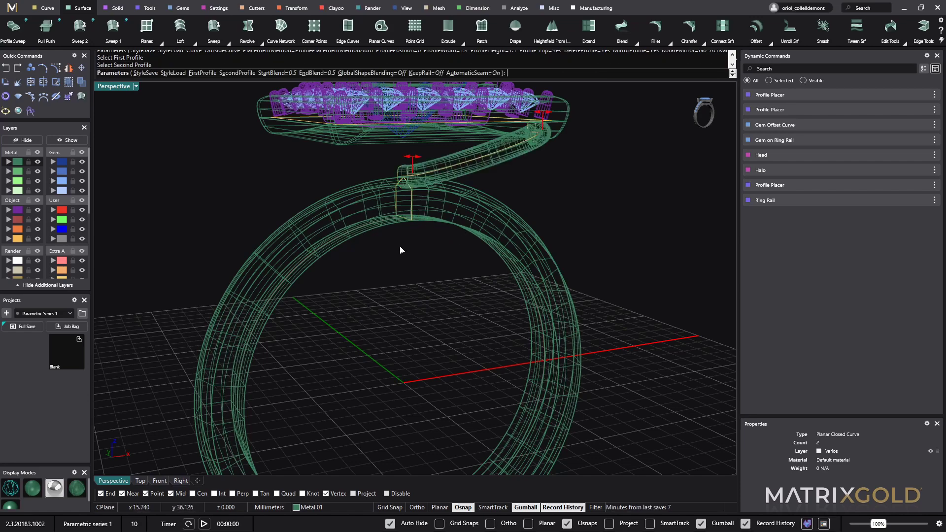
right_drag(400, 247, 443, 276)
scroll(474, 279, up, 2)
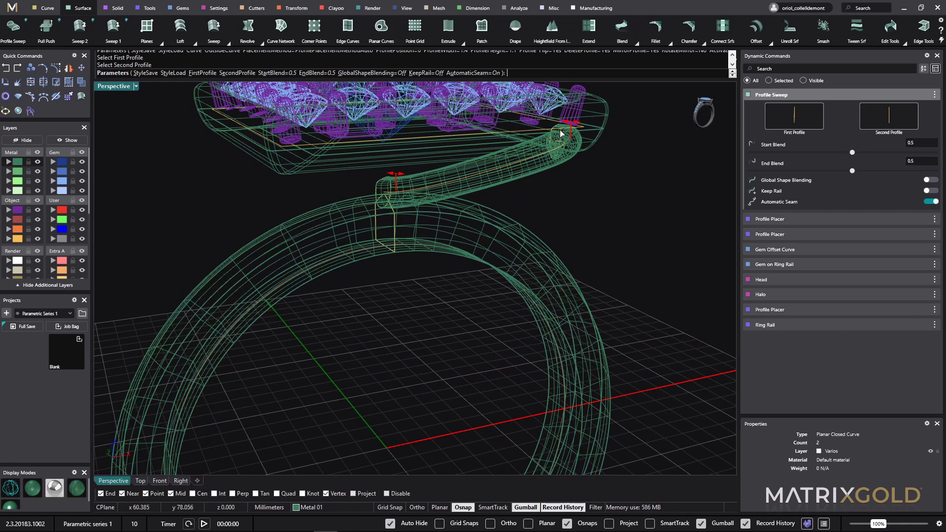
- Turn off Automatic Seam, set the start blend to -0.2, and begin raising the end blend
mouse_move(575, 127)
drag(569, 128, 552, 134)
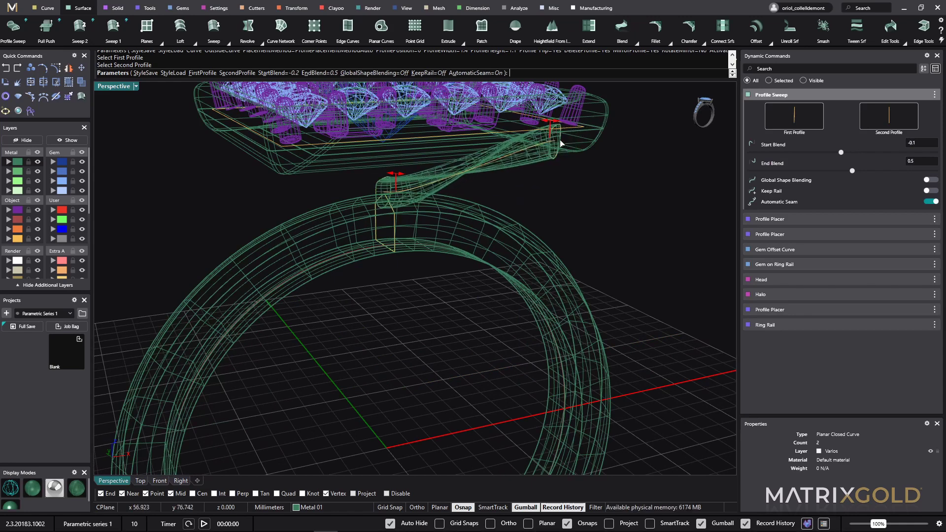
click(933, 202)
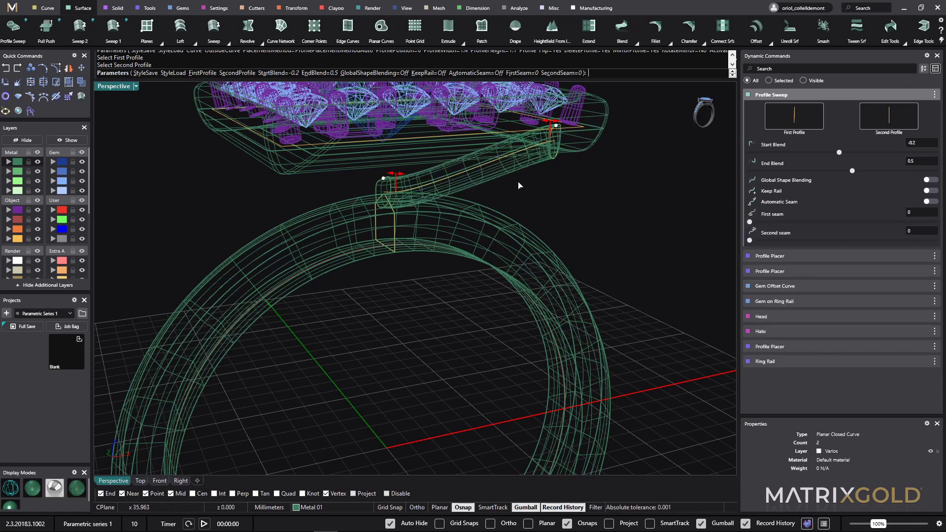
drag(552, 122, 555, 127)
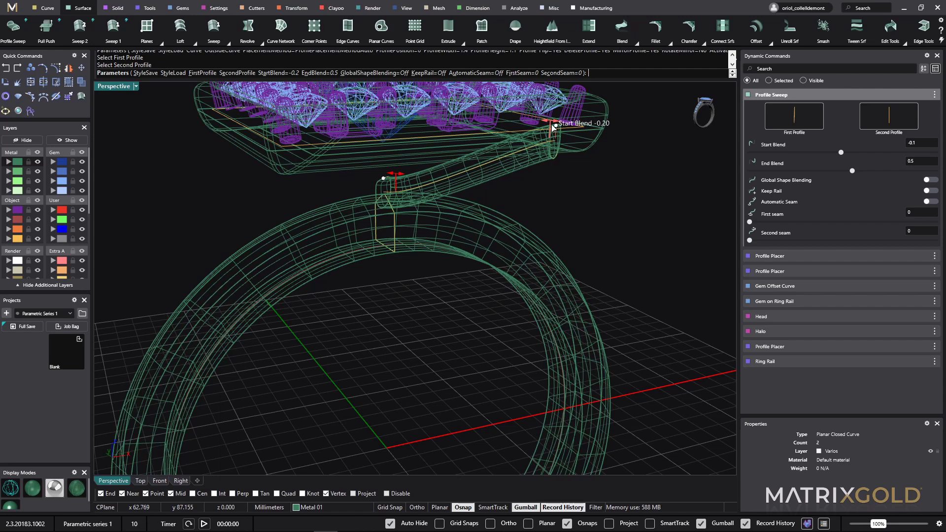
right_drag(556, 127, 489, 191)
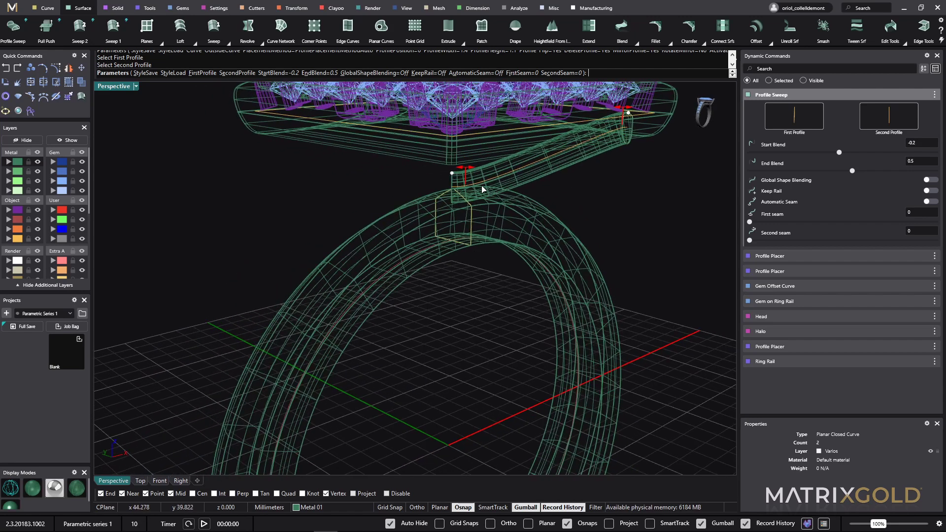
mouse_move(477, 177)
mouse_down()
mouse_move(466, 171)
mouse_move(482, 173)
mouse_move(475, 174)
mouse_up()
- Finish the support bar with end blend 0.9, then re-confirm the upper profile's placement
right_drag(613, 217, 587, 218)
key(Return)
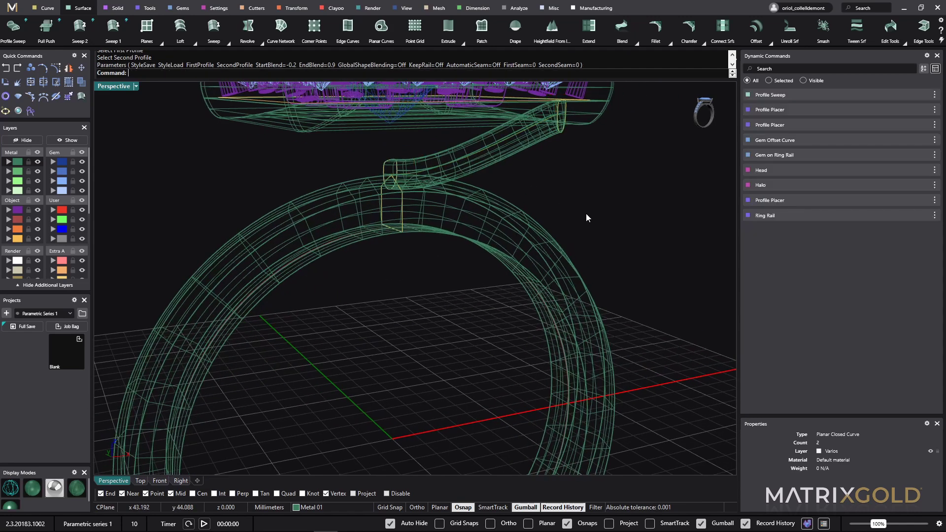
click(564, 129)
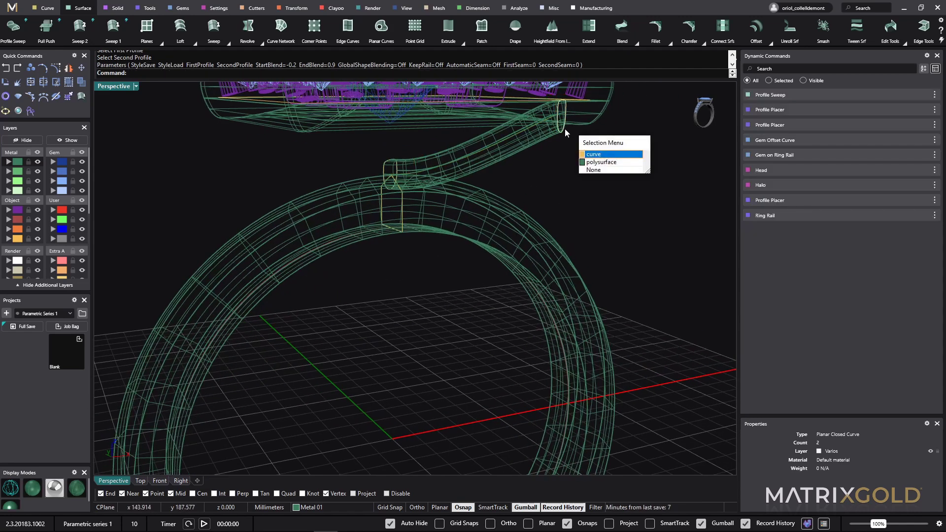
click(593, 155)
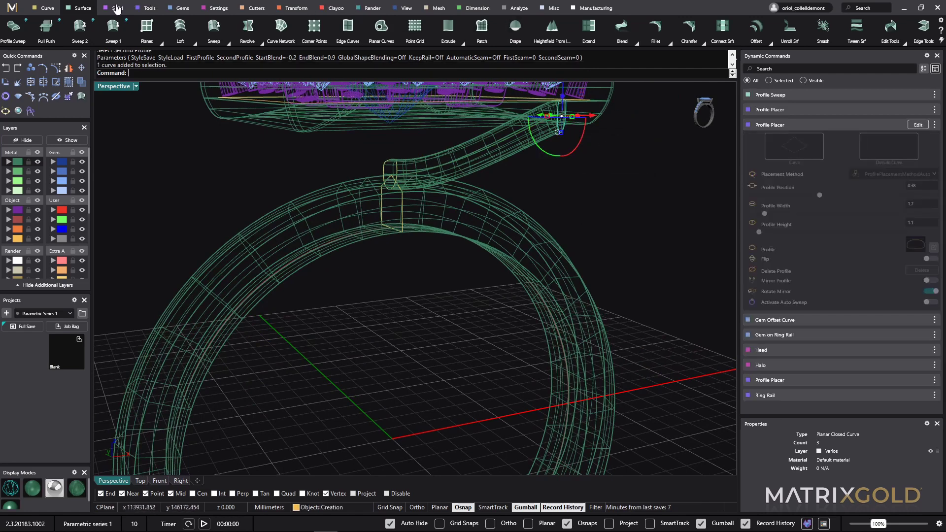
click(149, 10)
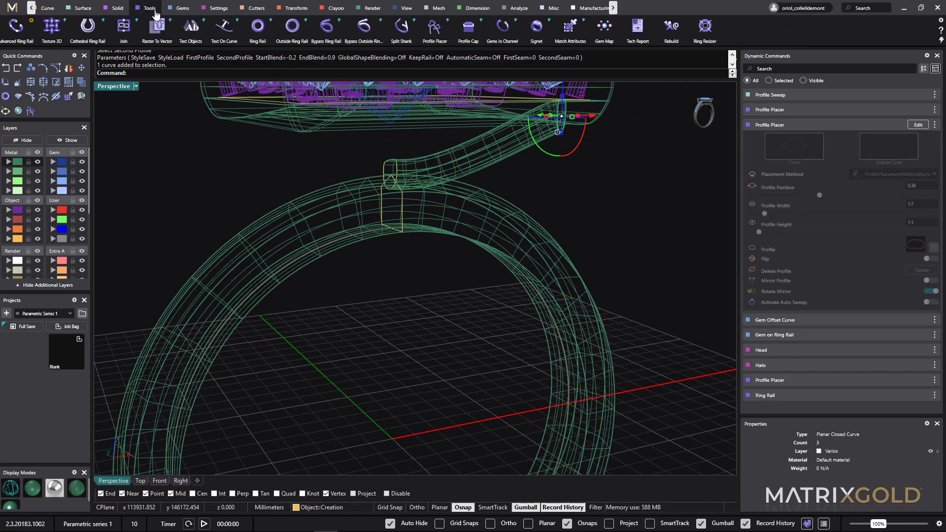
click(435, 27)
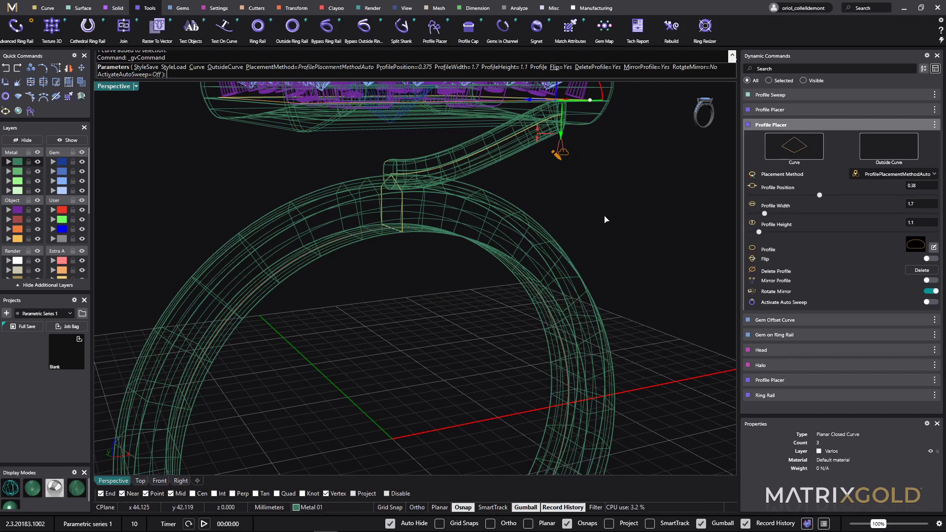
key(Return)
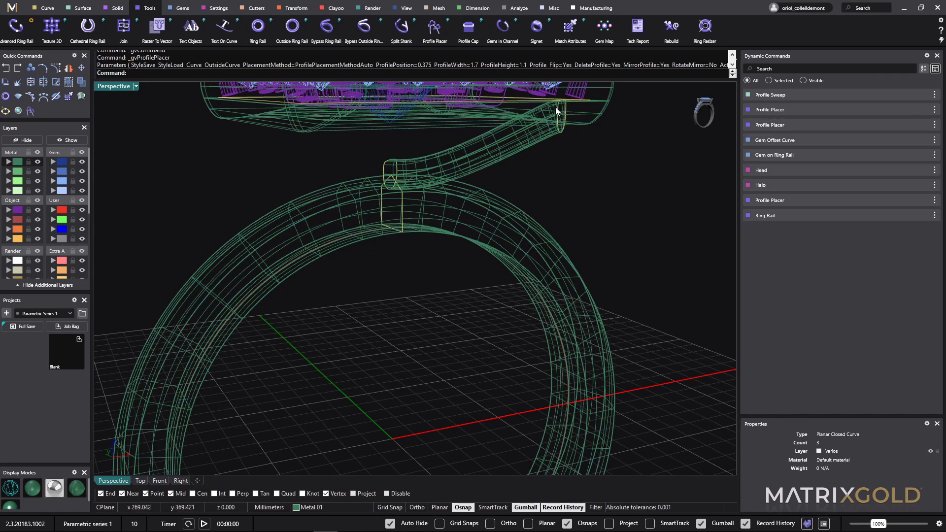
- Cap the bar's upper and lower ends with domed Profile Caps (thickness 0.3 and -0.2)
click(558, 109)
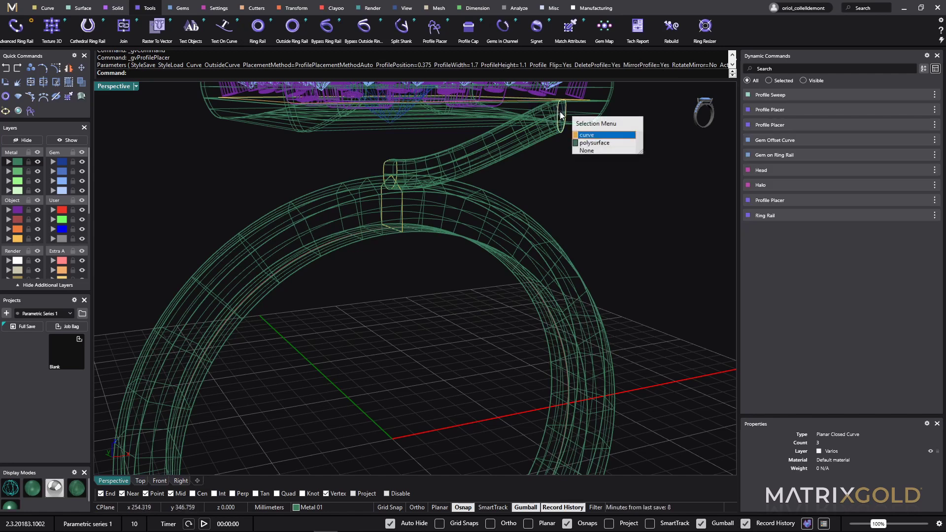
click(586, 136)
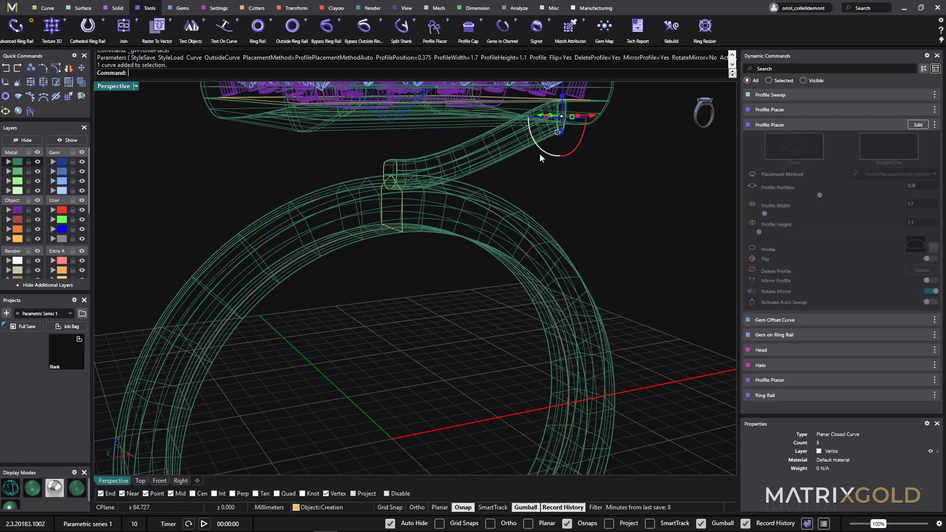
click(469, 28)
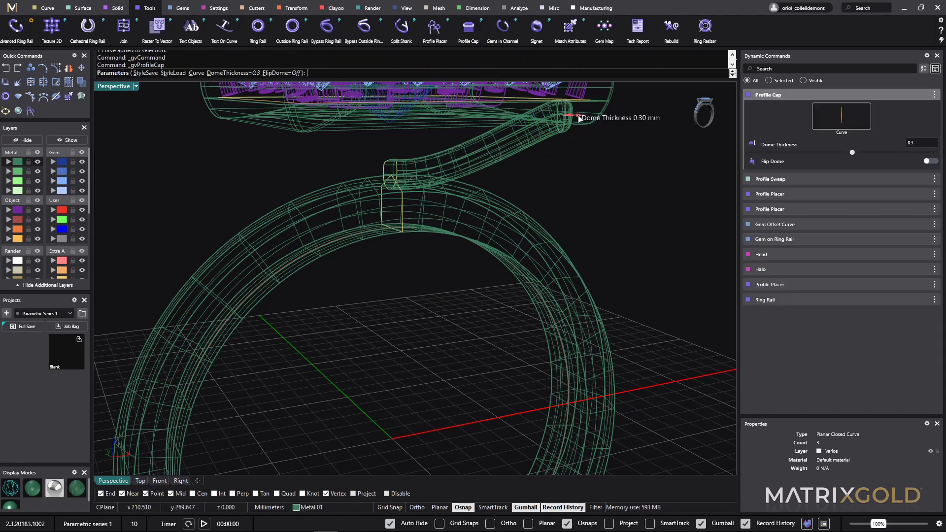
right_drag(566, 146, 565, 161)
right_drag(468, 257, 422, 296)
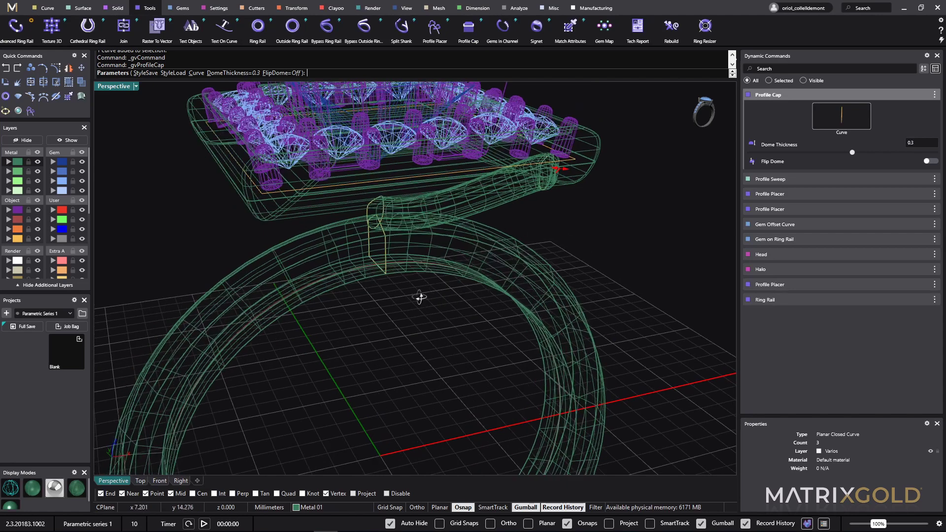
key(Return)
click(365, 211)
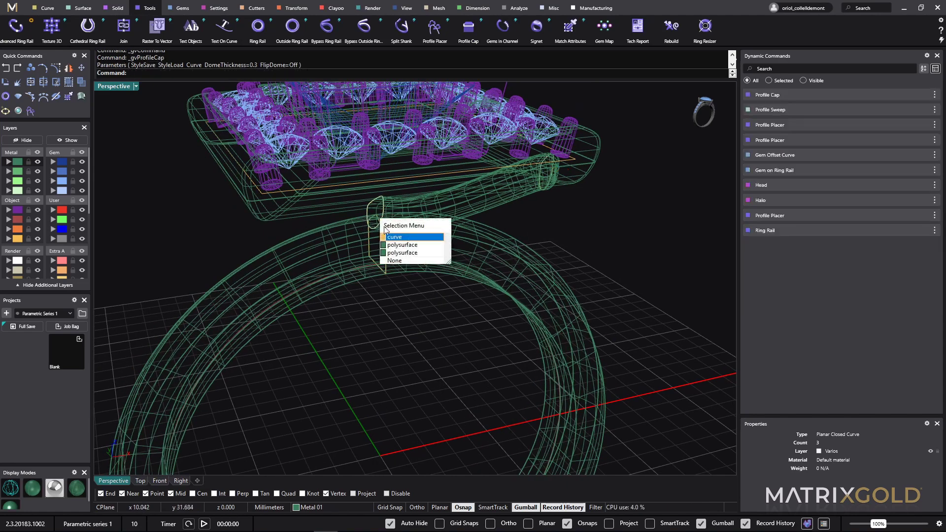
click(392, 241)
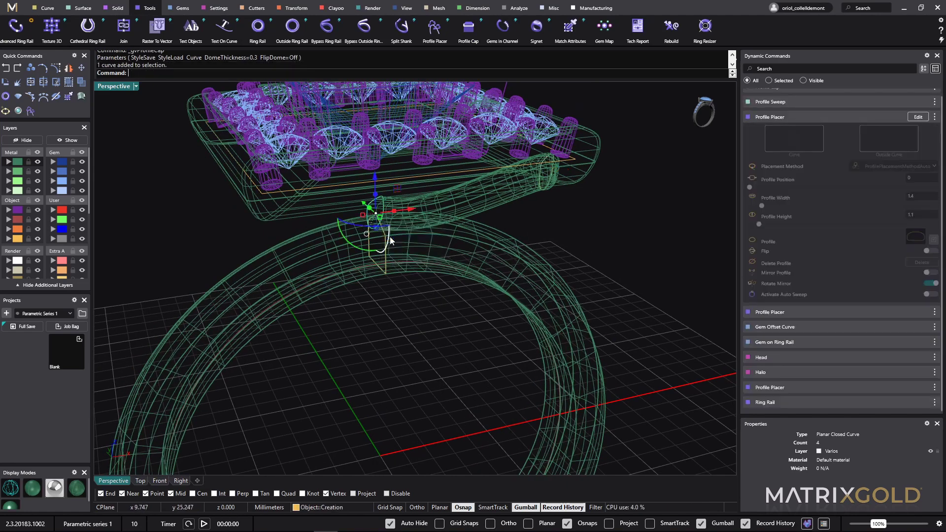
click(468, 28)
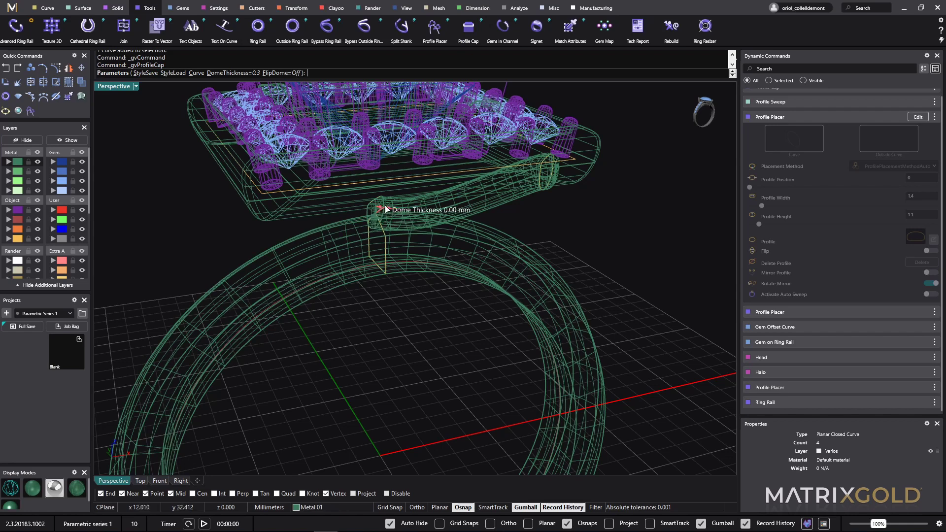
click(390, 211)
right_drag(397, 231, 482, 313)
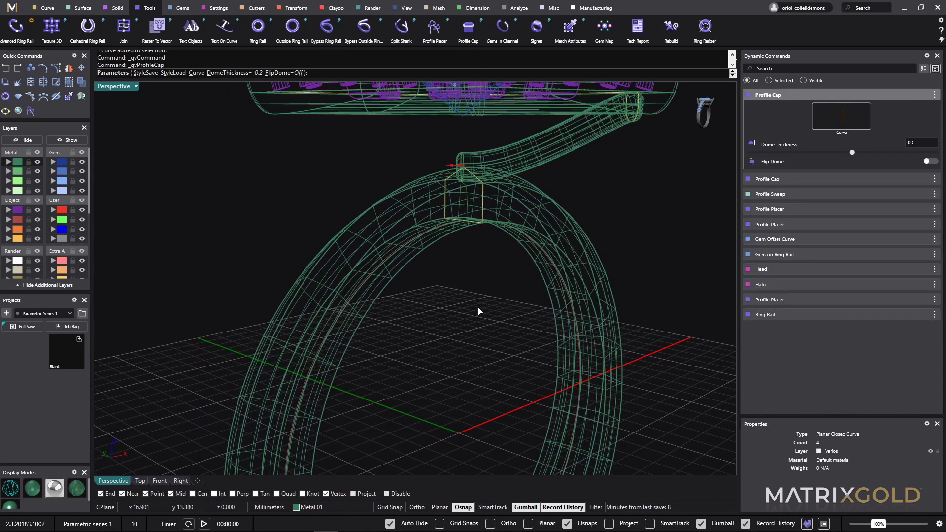
right_click(478, 308)
scroll(509, 304, down, 2)
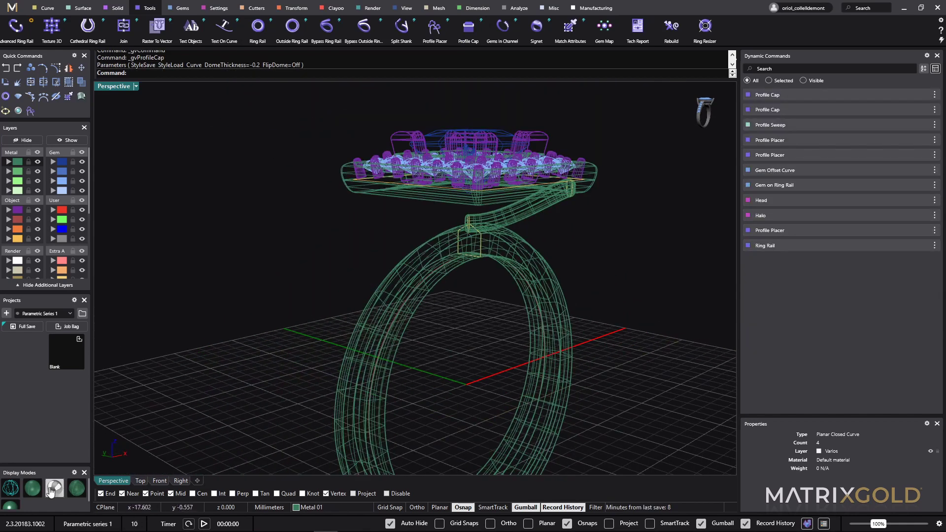
- Switch to shaded display and select the support bar polysurface together with its caps
click(11, 509)
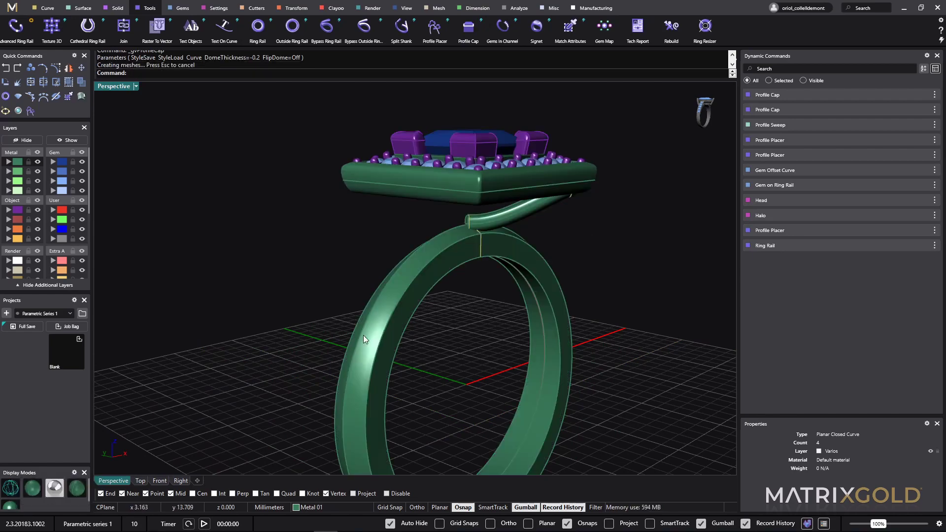
right_drag(364, 339, 334, 313)
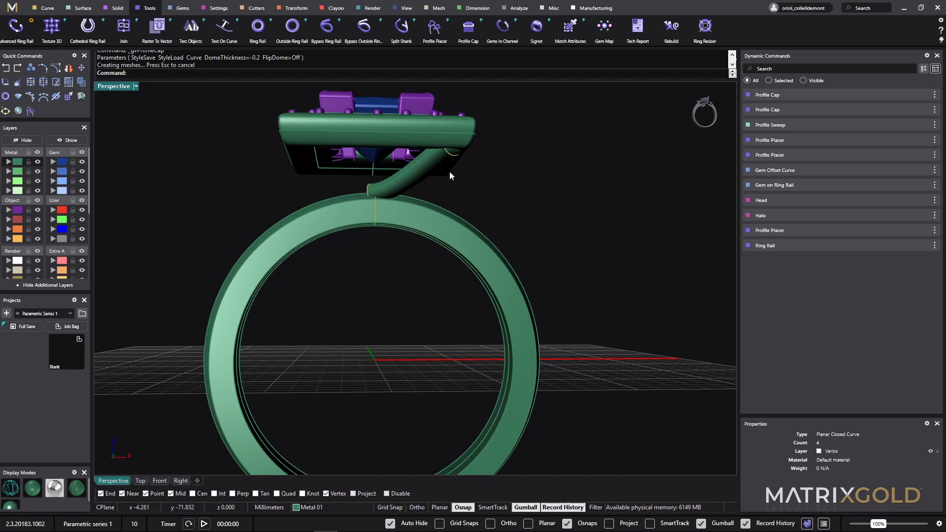
click(425, 175)
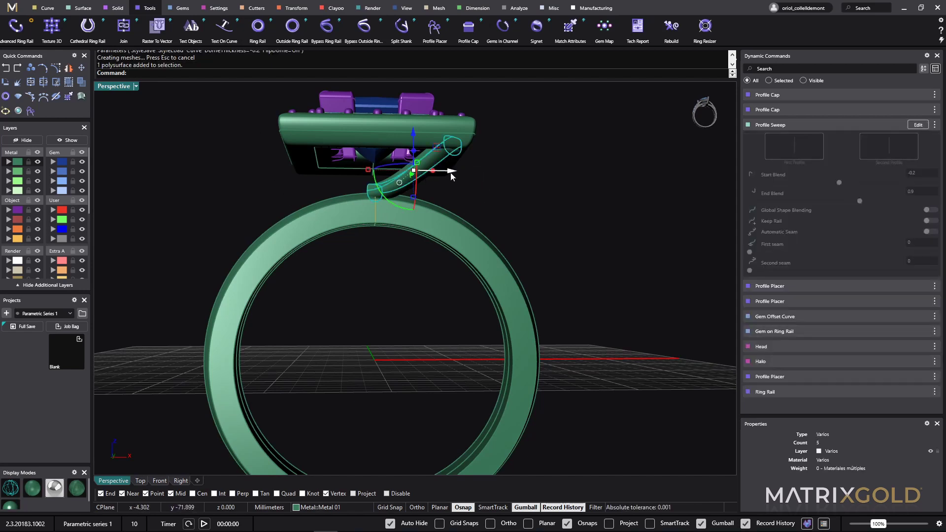
scroll(463, 153, up, 3)
click(469, 123)
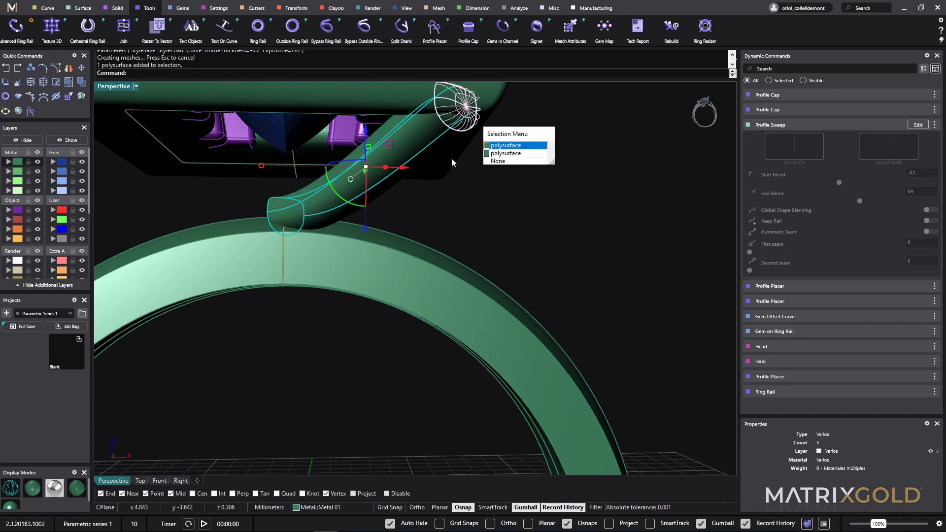
click(500, 152)
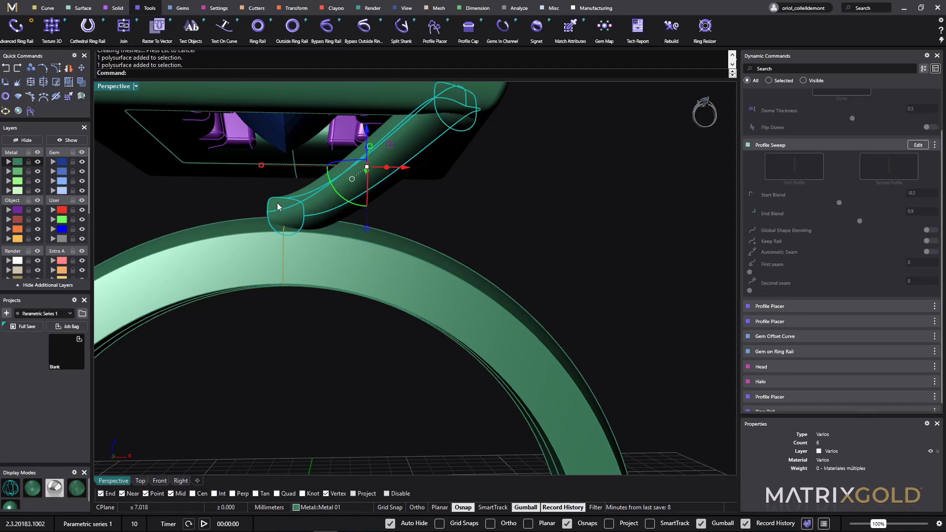
right_drag(281, 217, 307, 257)
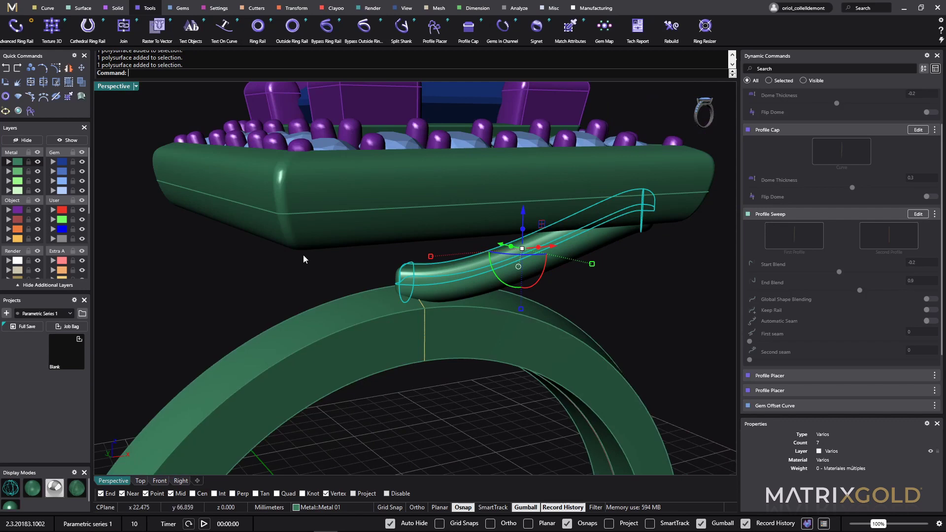
- Mirror the capped bar with both X and Y Mirror on, giving four supports
click(291, 9)
click(114, 30)
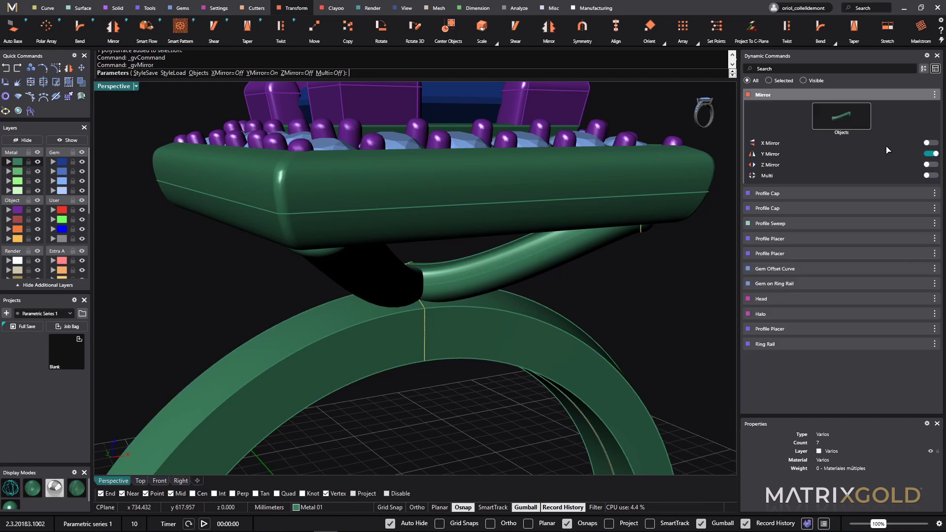
click(931, 142)
scroll(424, 307, down, 10)
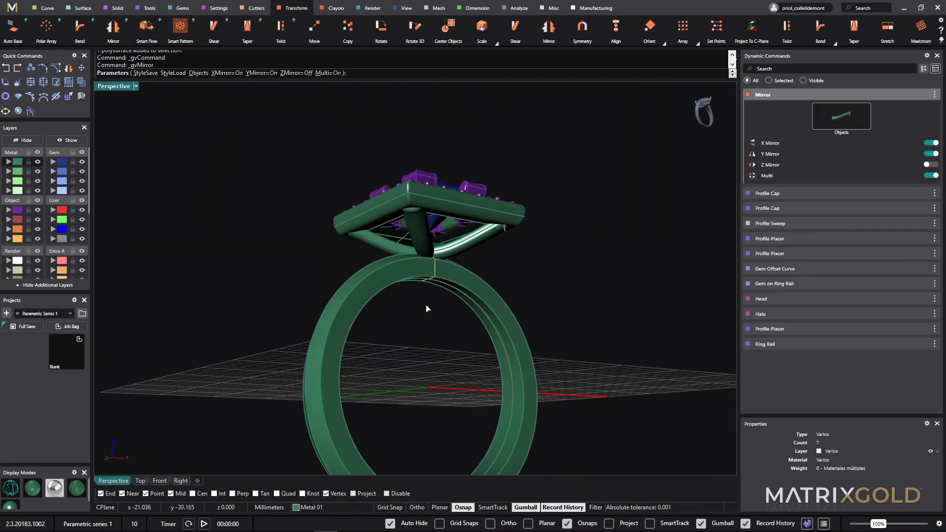
right_drag(427, 309, 368, 345)
key(Return)
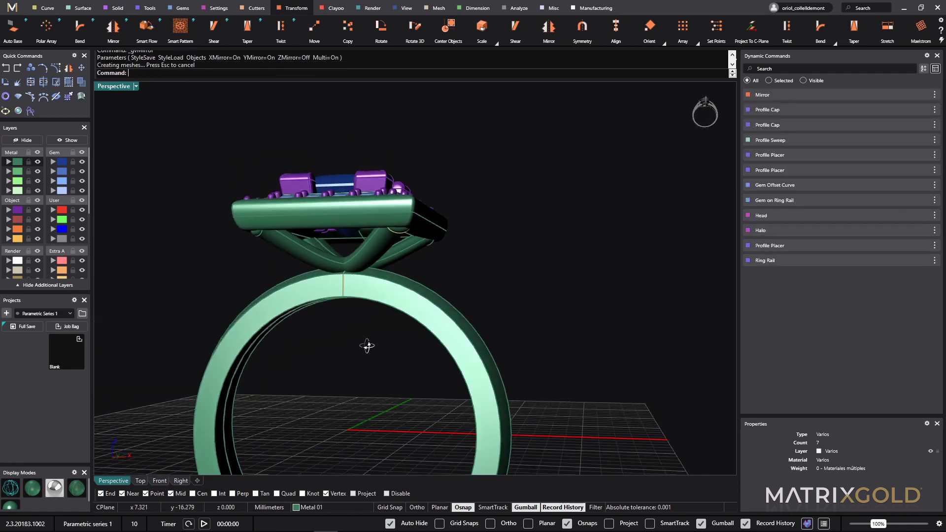
- Slide the support bar's profile along its guide curve with Profile Placer so the four mirrored bars rebuild
click(397, 236)
click(436, 257)
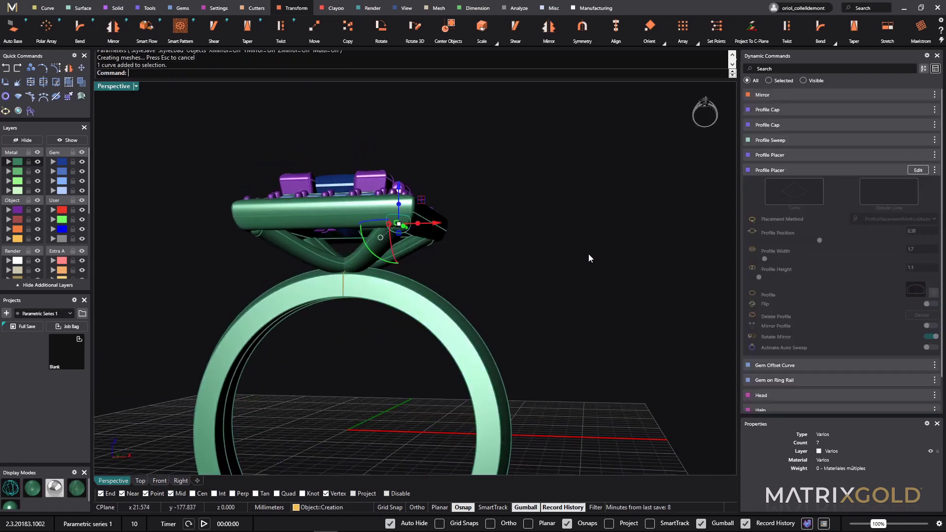
click(918, 170)
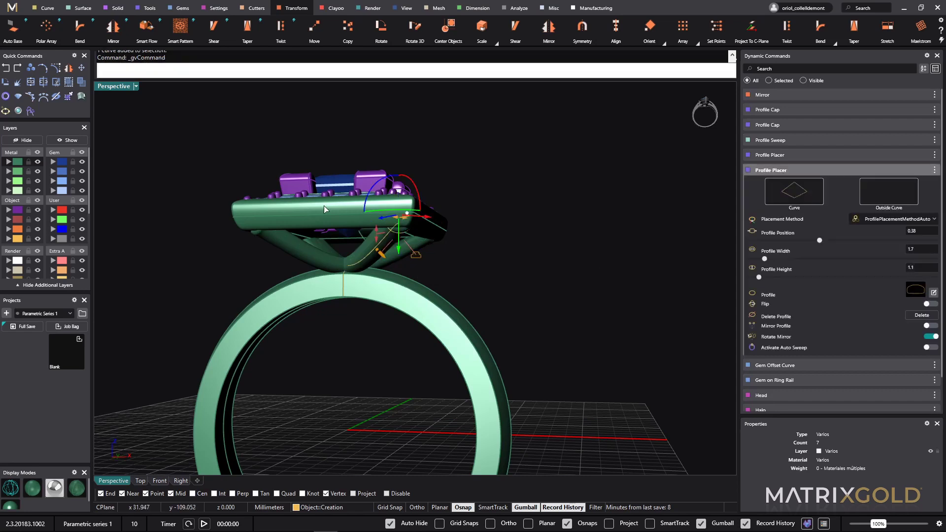
scroll(358, 213, up, 2)
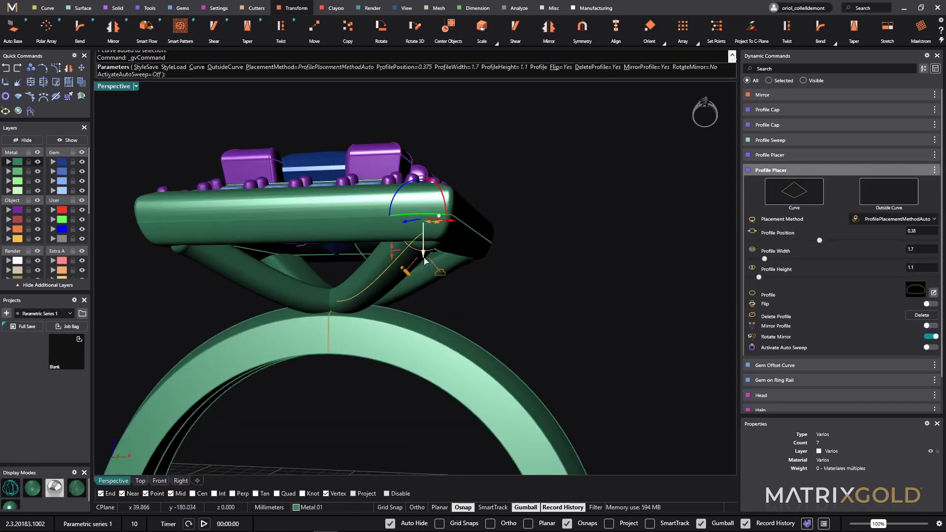
drag(423, 261, 424, 255)
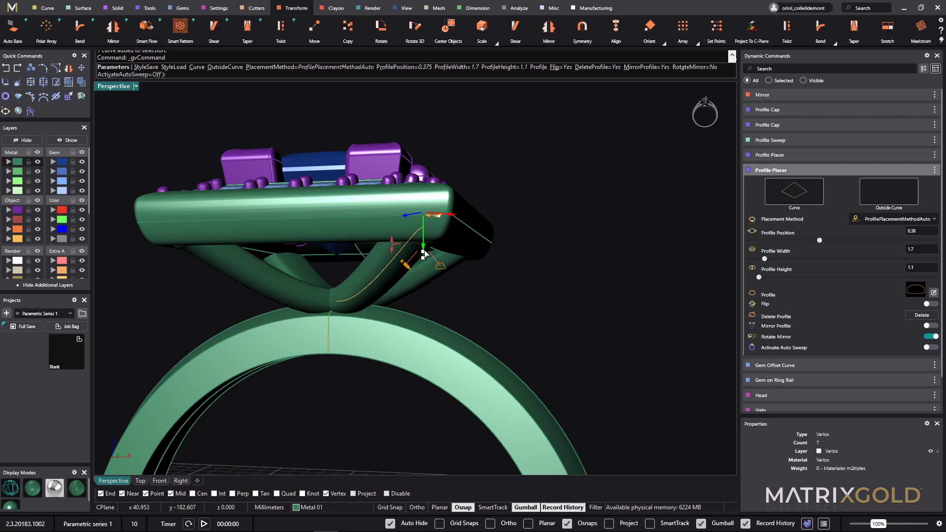
right_drag(427, 260, 547, 235)
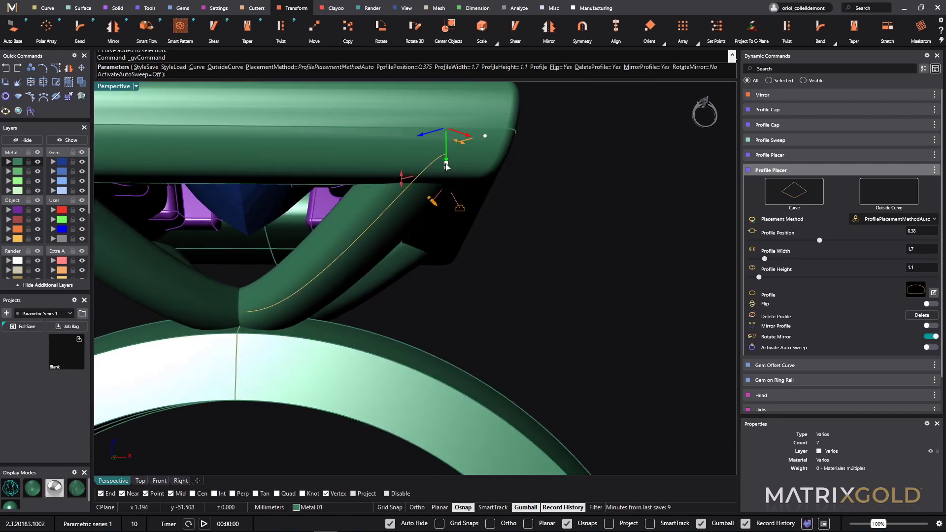
click(461, 203)
scroll(462, 203, down, 5)
right_drag(503, 214, 493, 250)
key(Return)
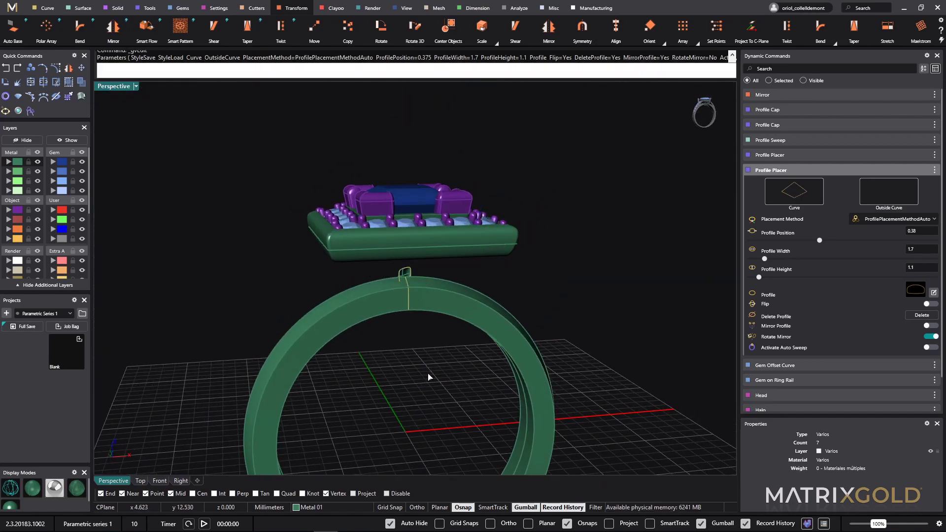
right_drag(428, 373, 433, 406)
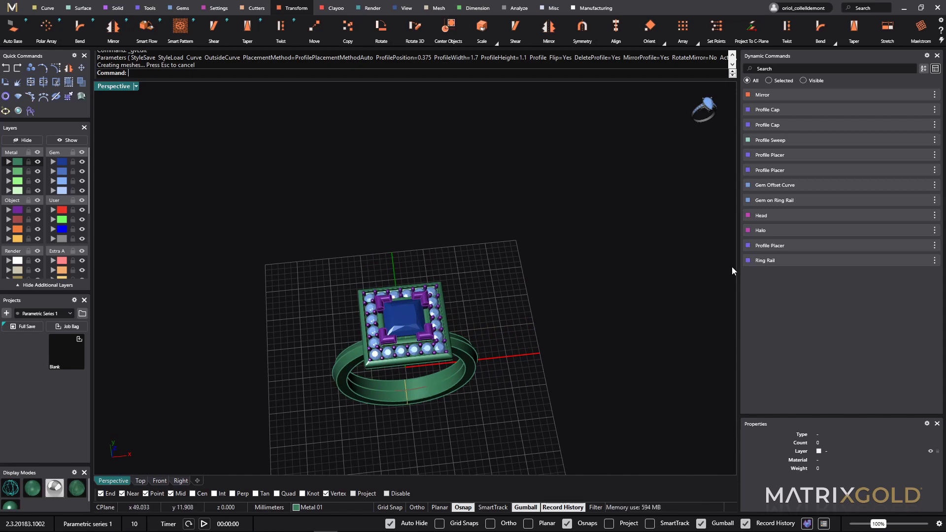
- Change the centre princess diamond to the 4.00 × 4.00 mm, 0.40 ct size from the Size List
mouse_move(849, 104)
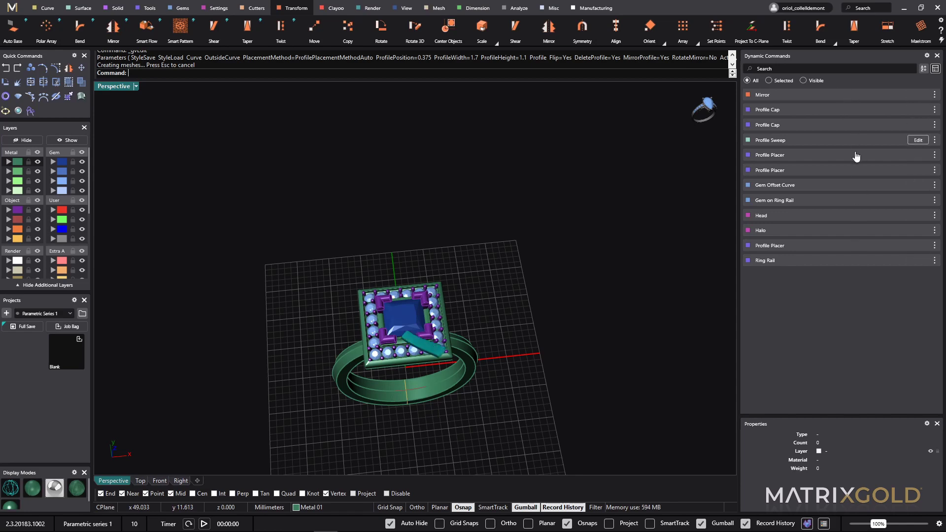
right_drag(466, 401, 527, 459)
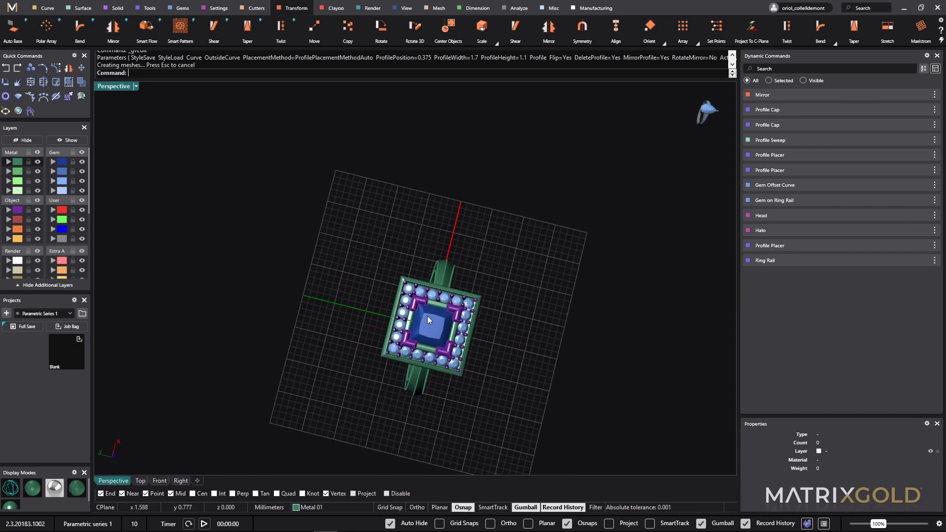
click(437, 331)
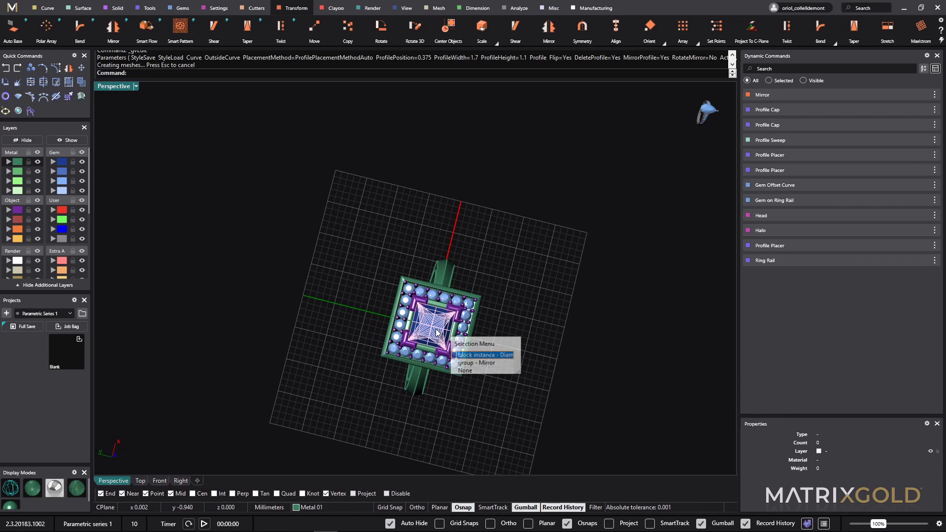
click(476, 355)
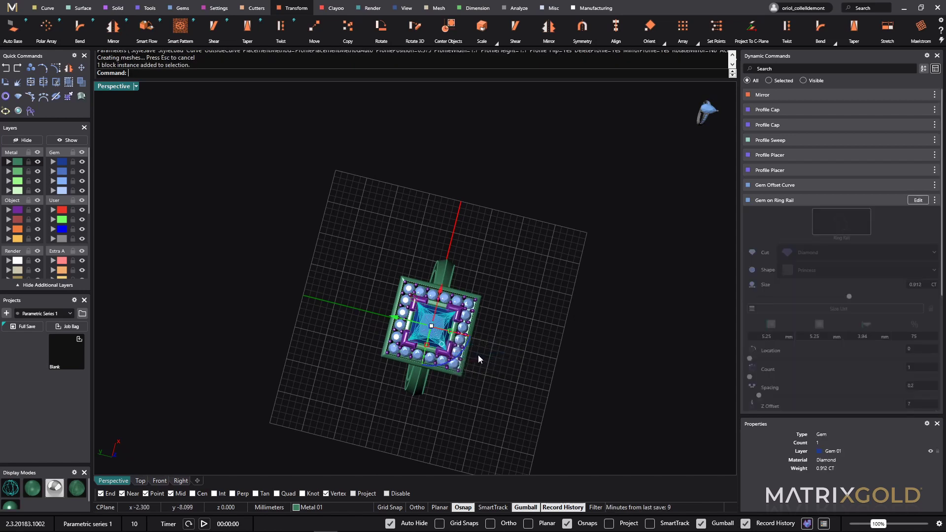
click(919, 201)
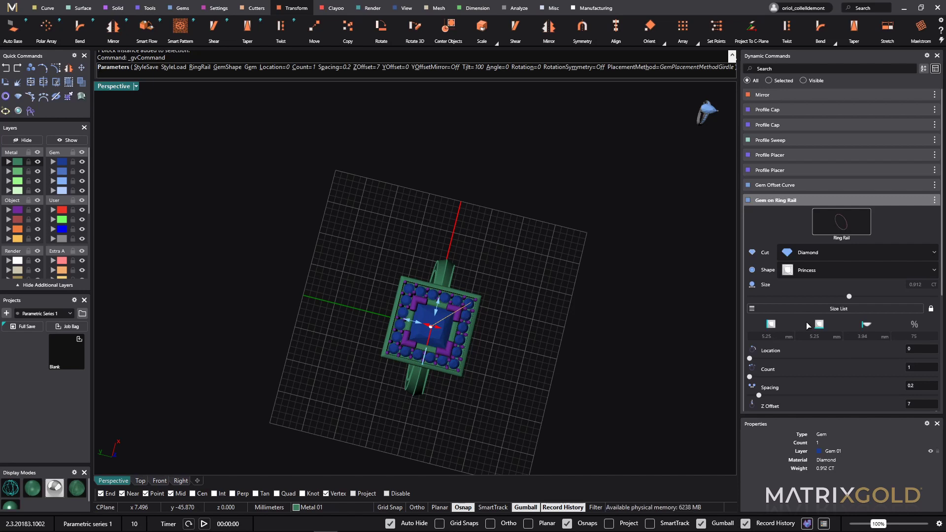
click(841, 310)
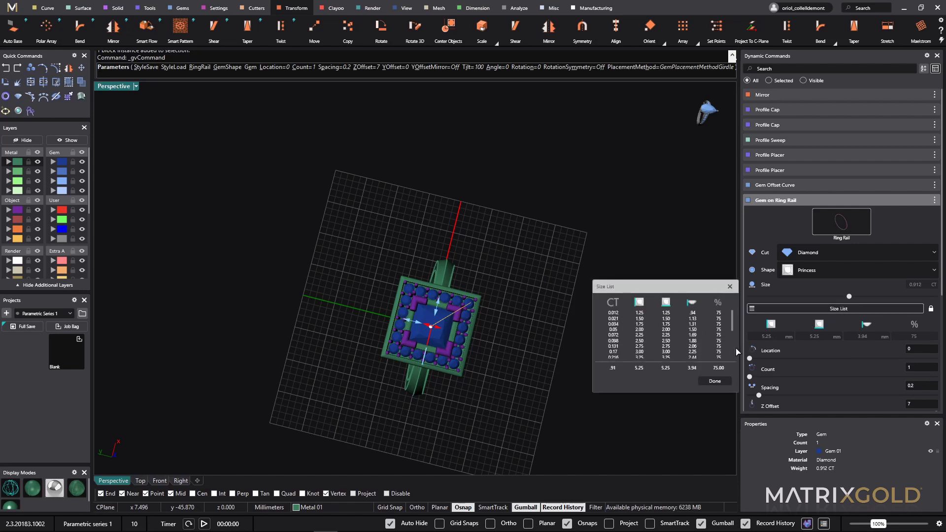
scroll(675, 331, down, 2)
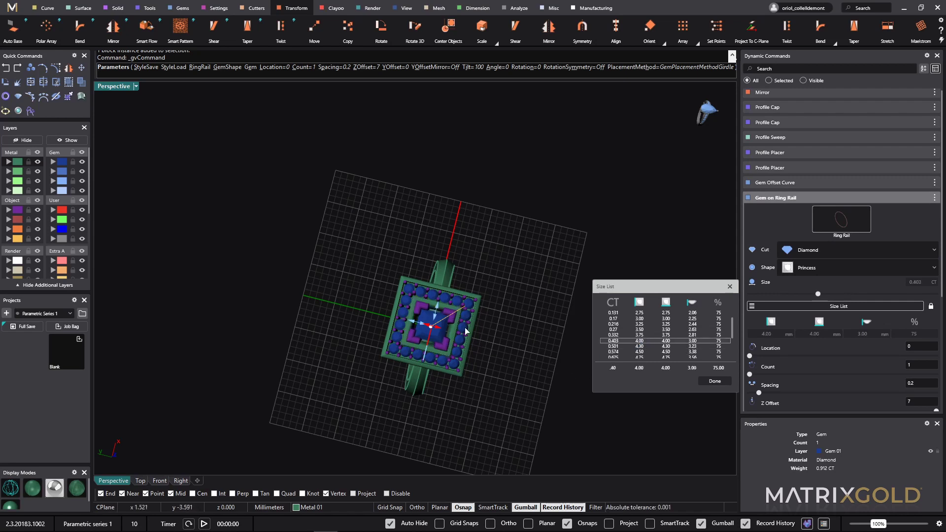
click(715, 382)
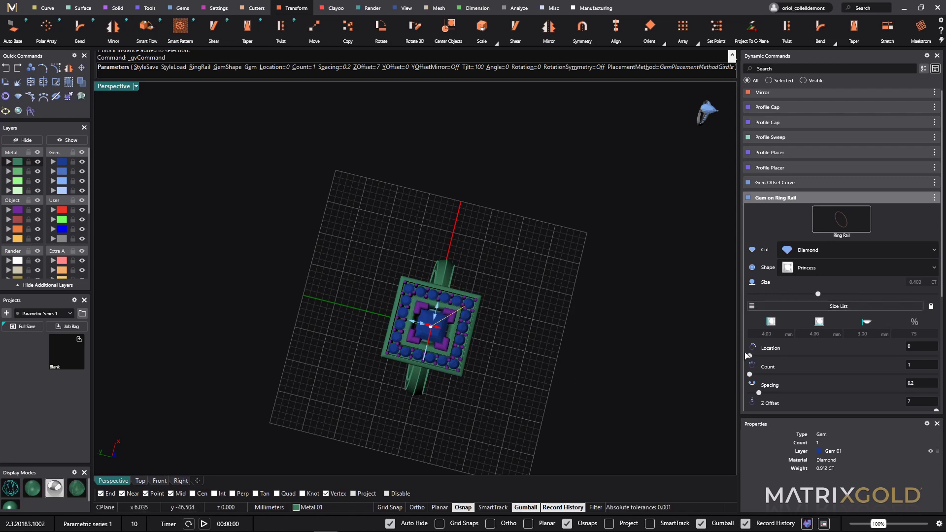
right_click(704, 253)
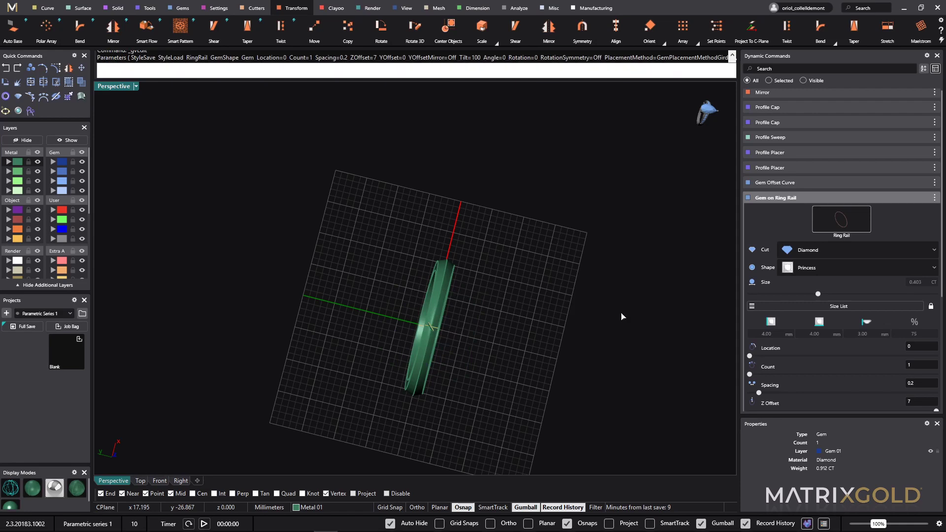
- Put the bar's guide curve back into Profile Placer edit and check the bars from top and front
right_drag(566, 398, 495, 229)
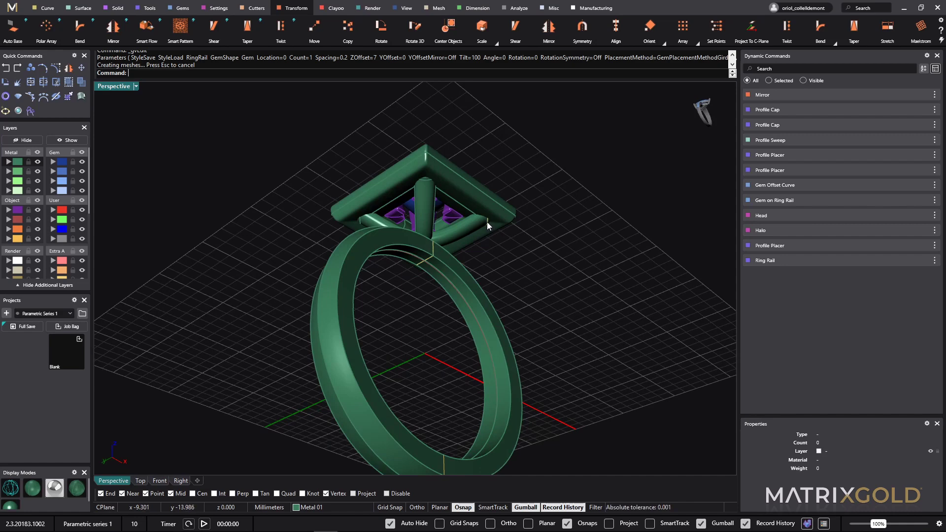
click(487, 222)
click(525, 256)
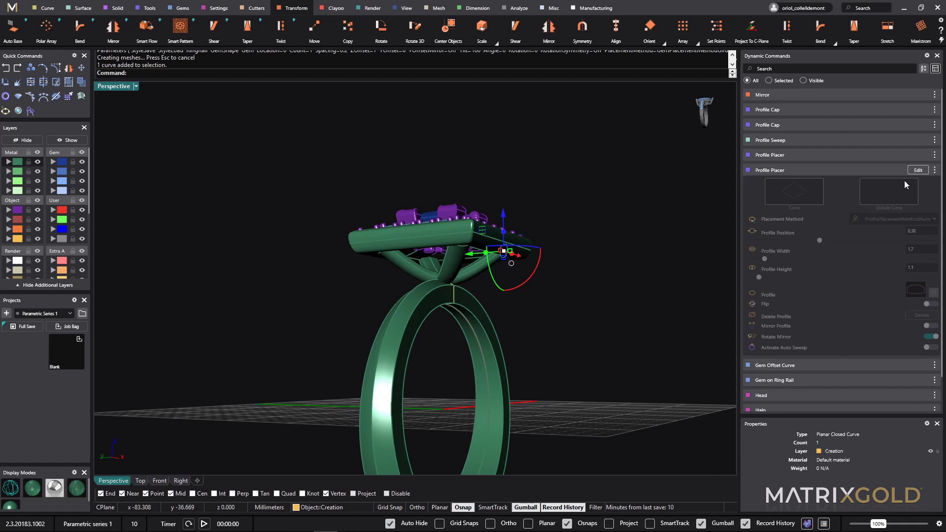
click(918, 170)
right_drag(628, 271, 560, 419)
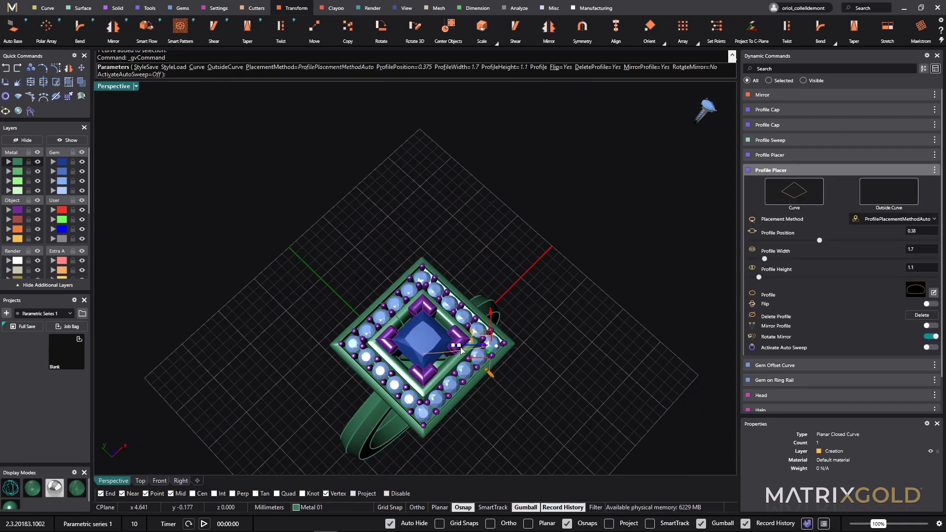
right_drag(462, 350, 459, 299)
- End the Profile Placer edit so the gold ring regenerates with its halo and four supports
key(Return)
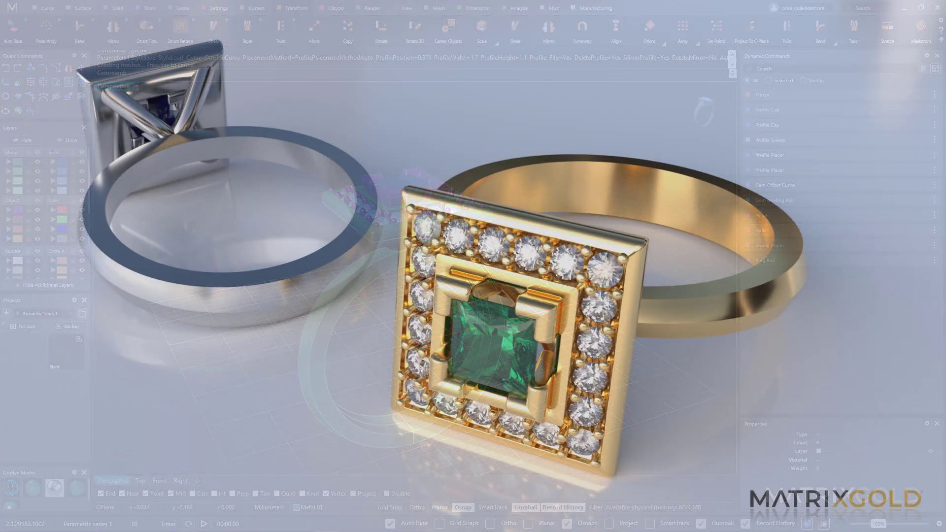